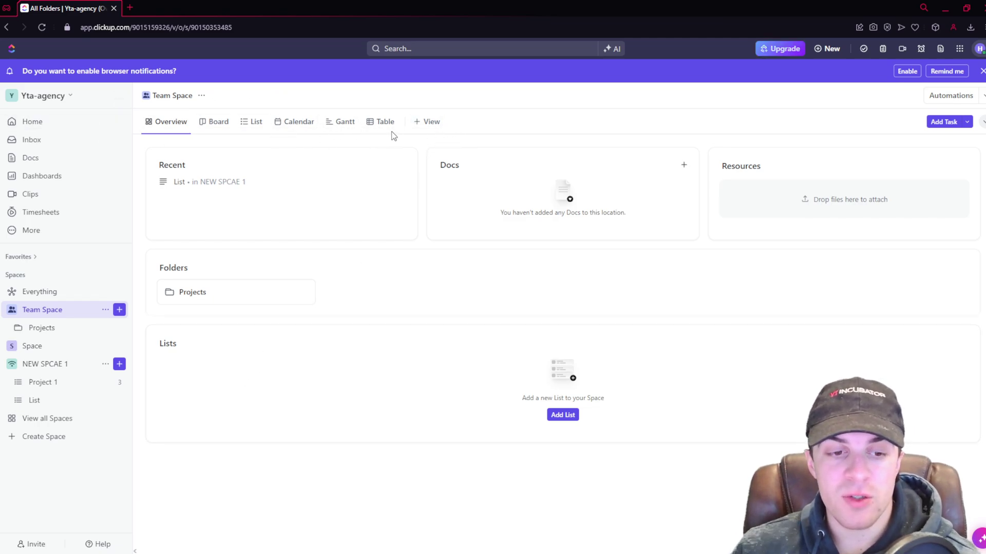
Add a Form view to the Team Space and dismiss the Forms upgrade offer.
{"action": "left_click", "coordinate": [429, 123]}
{"action": "scroll", "coordinate": [678, 199], "scroll_direction": "down", "scroll_amount": 1}
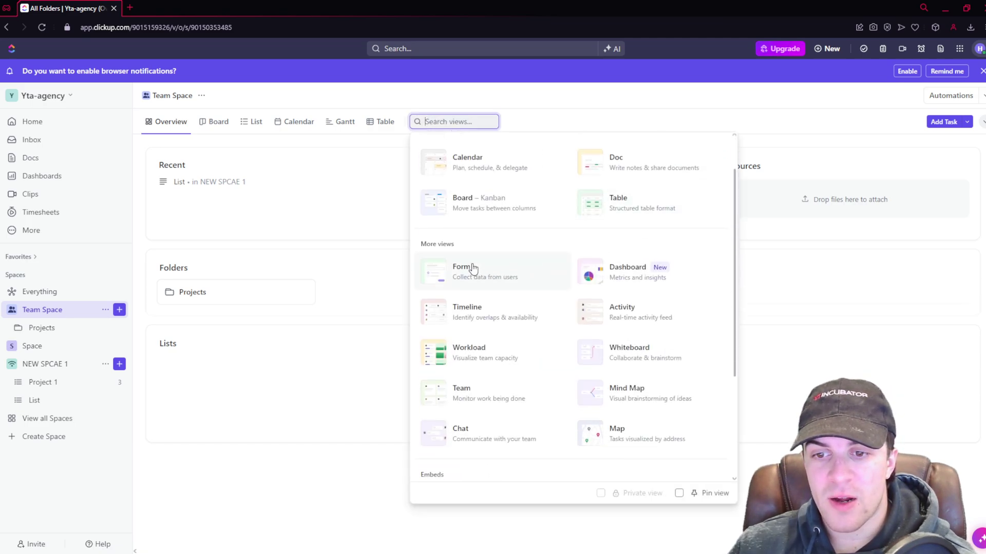
{"action": "scroll", "coordinate": [568, 231], "scroll_direction": "down", "scroll_amount": 1}
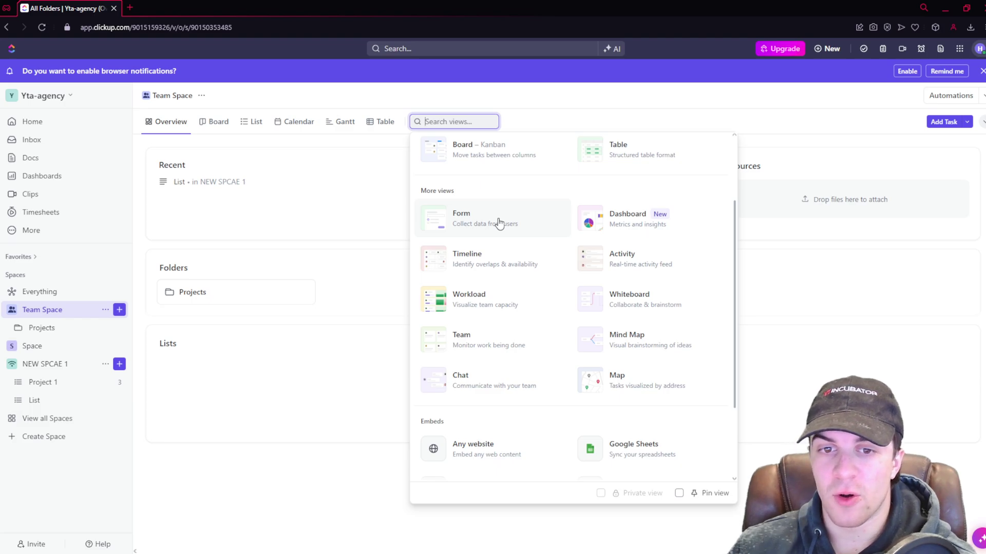
{"action": "scroll", "coordinate": [606, 333], "scroll_direction": "down", "scroll_amount": 2}
{"action": "scroll", "coordinate": [523, 290], "scroll_direction": "up", "scroll_amount": 3}
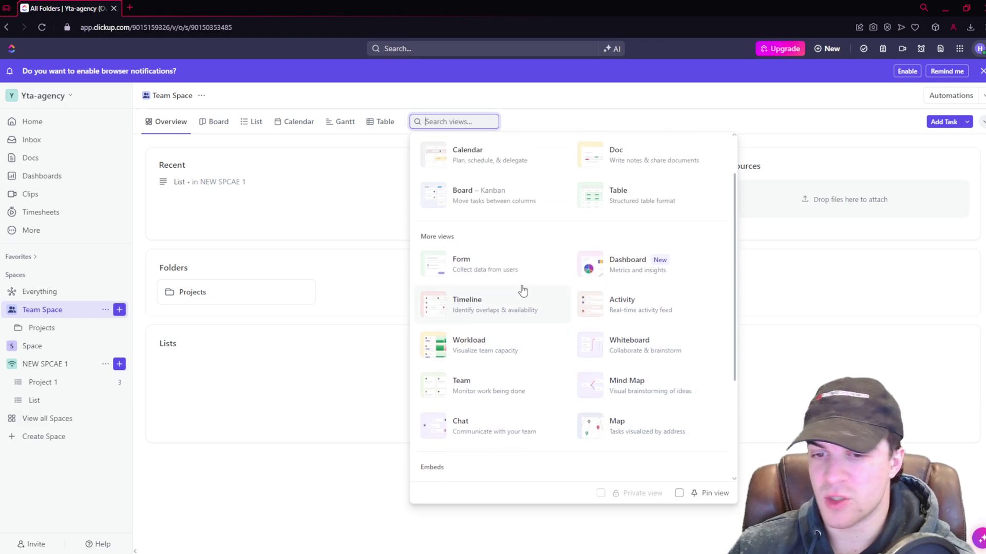
{"action": "left_click", "coordinate": [484, 276]}
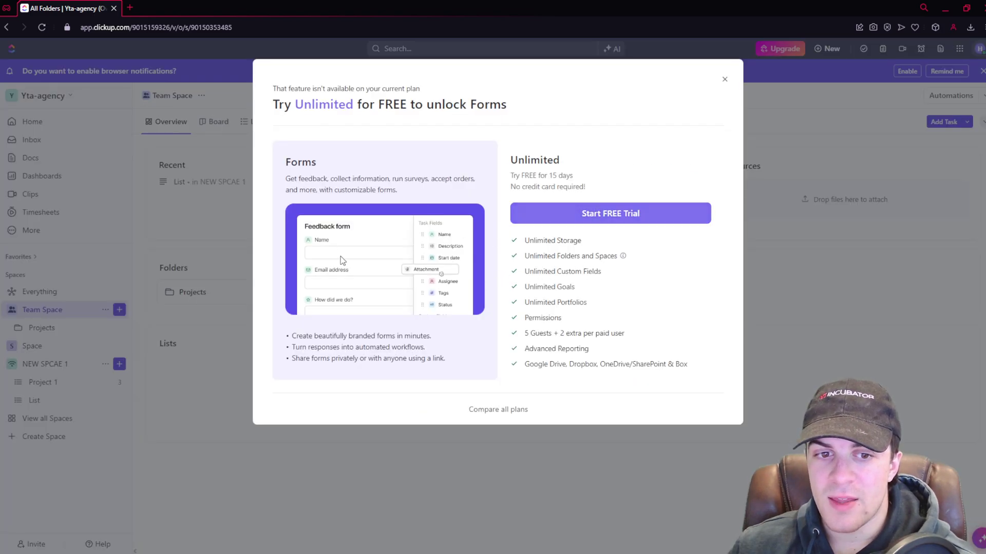
{"action": "key", "text": "Escape"}
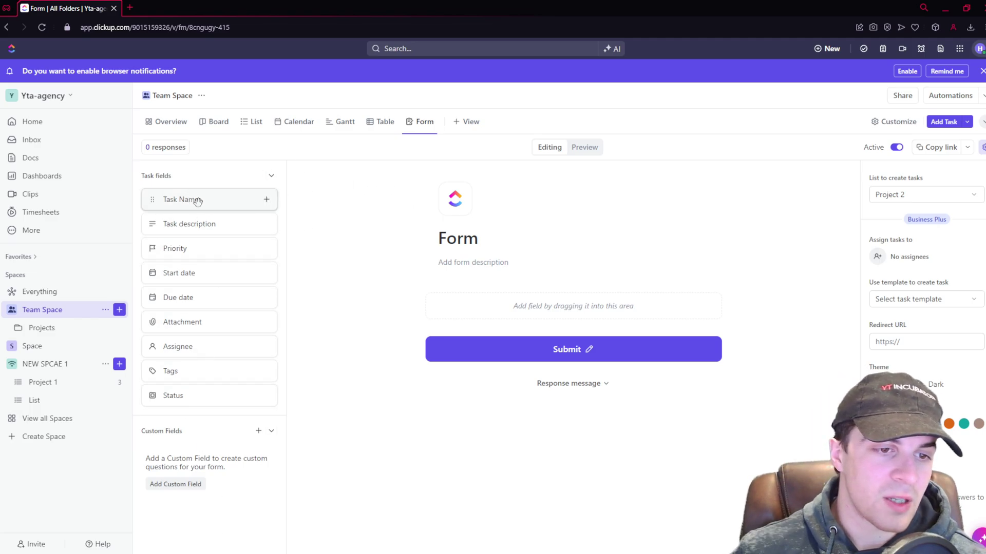
Start a new Project 2 custom field 'Estimated Budget' described as 'Estimated Price Of Job'.
{"action": "left_click", "coordinate": [257, 432]}
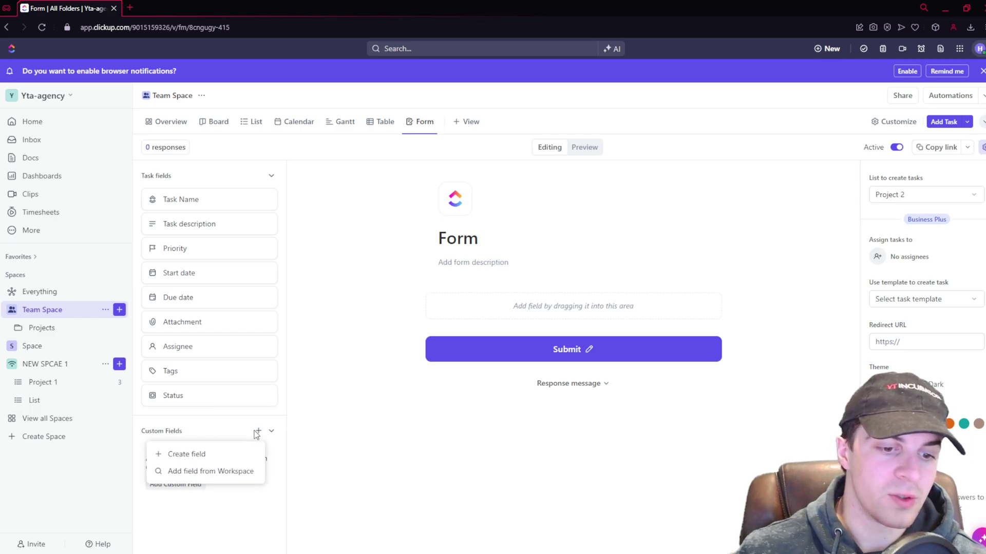
{"action": "left_click", "coordinate": [220, 490]}
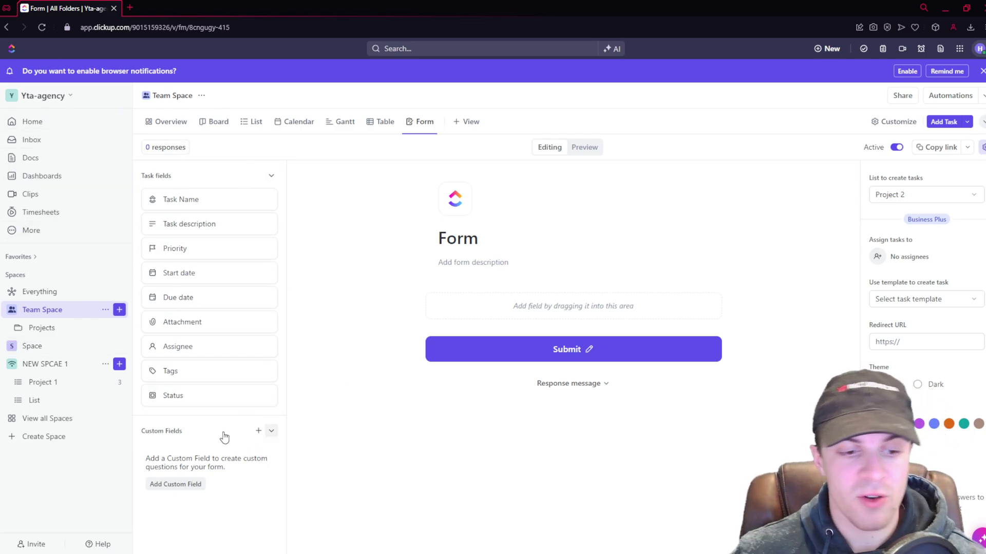
{"action": "left_click", "coordinate": [180, 486]}
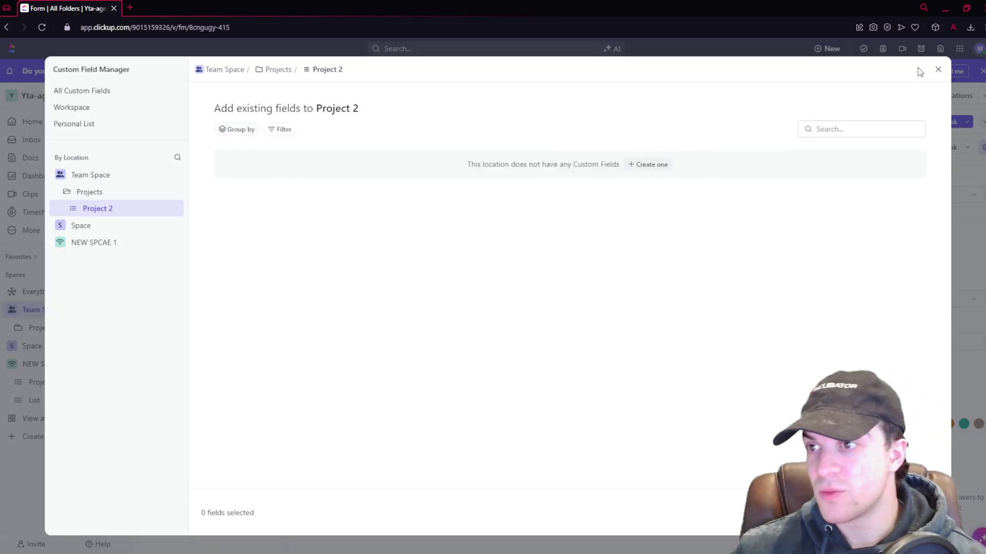
{"action": "left_click", "coordinate": [639, 167]}
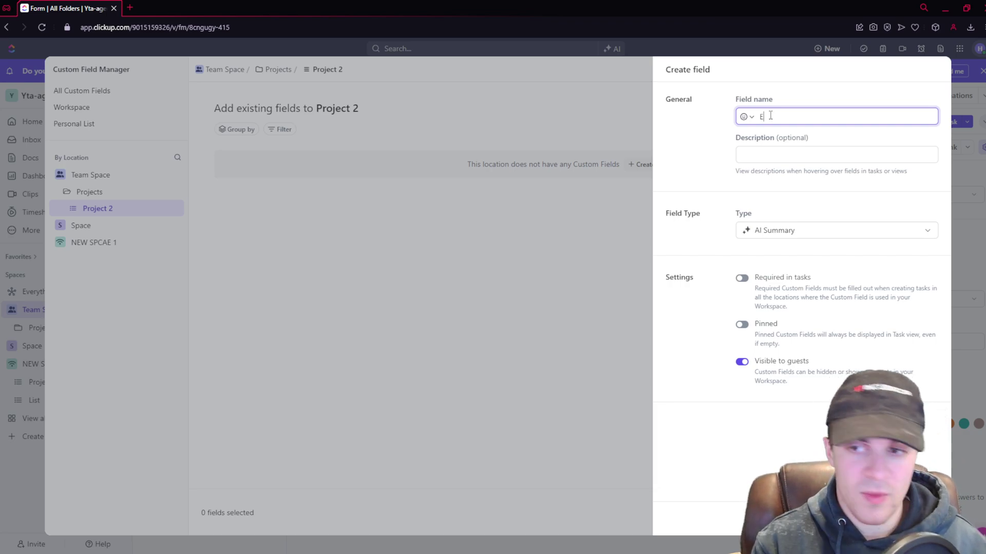
{"action": "type", "text": "Estimated B"}
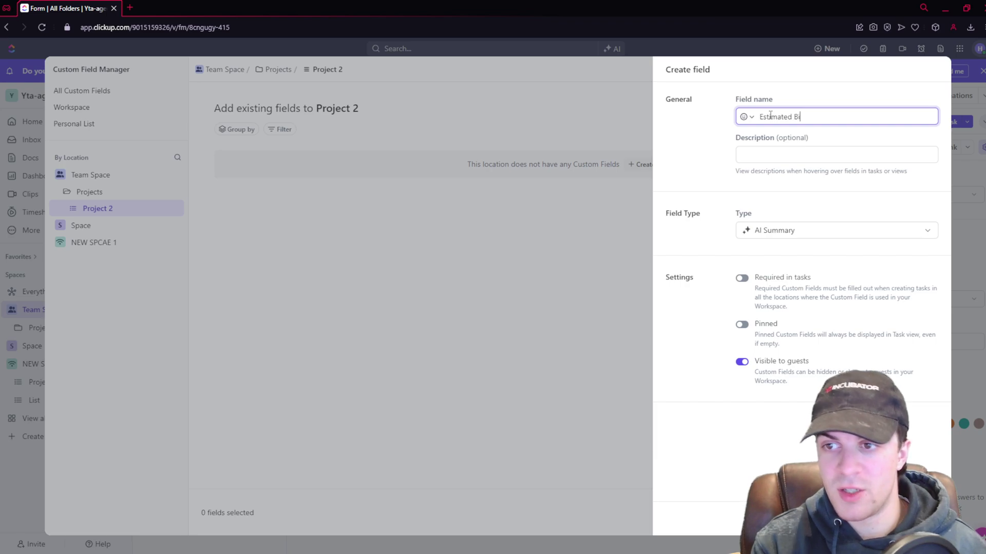
{"action": "type", "text": "udget"}
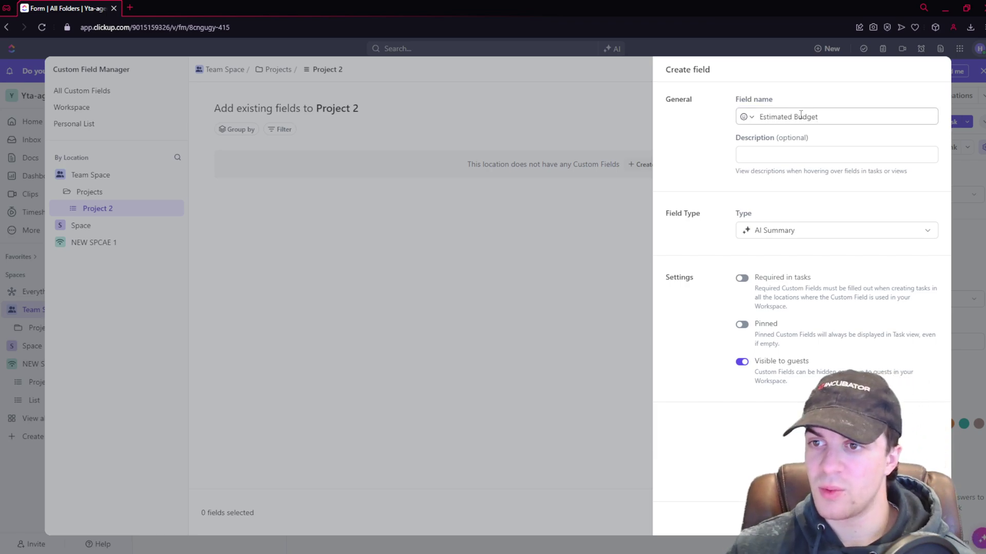
{"action": "left_click", "coordinate": [809, 152]}
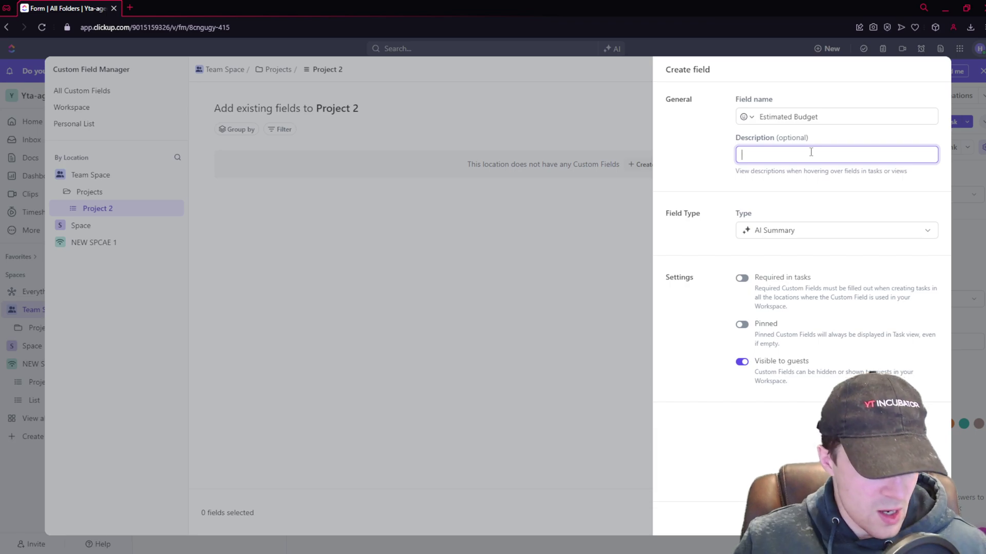
{"action": "type", "text": "Estimated "}
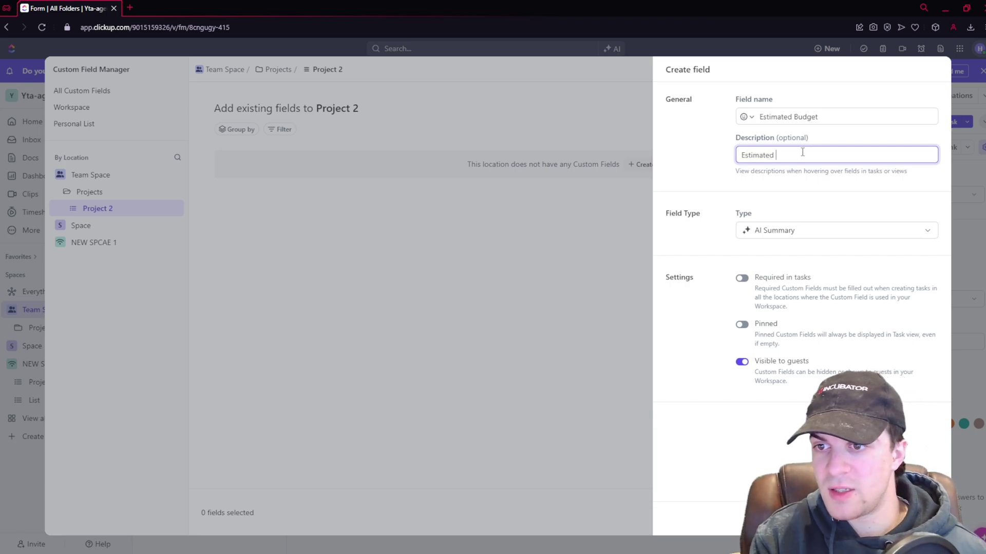
{"action": "type", "text": "Price Of Job"}
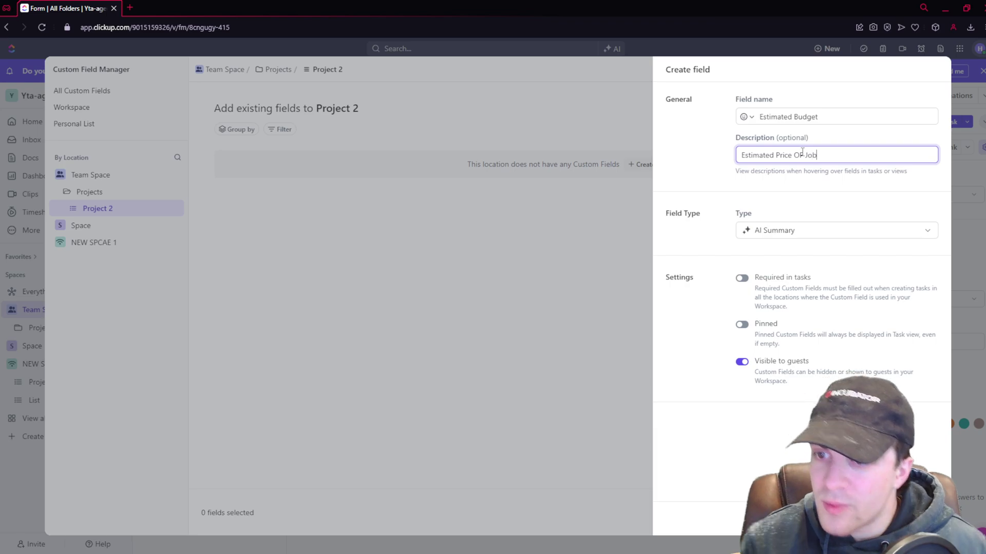
Make the field a Money type with British pounds (GBP) as currency.
{"action": "left_click", "coordinate": [767, 230]}
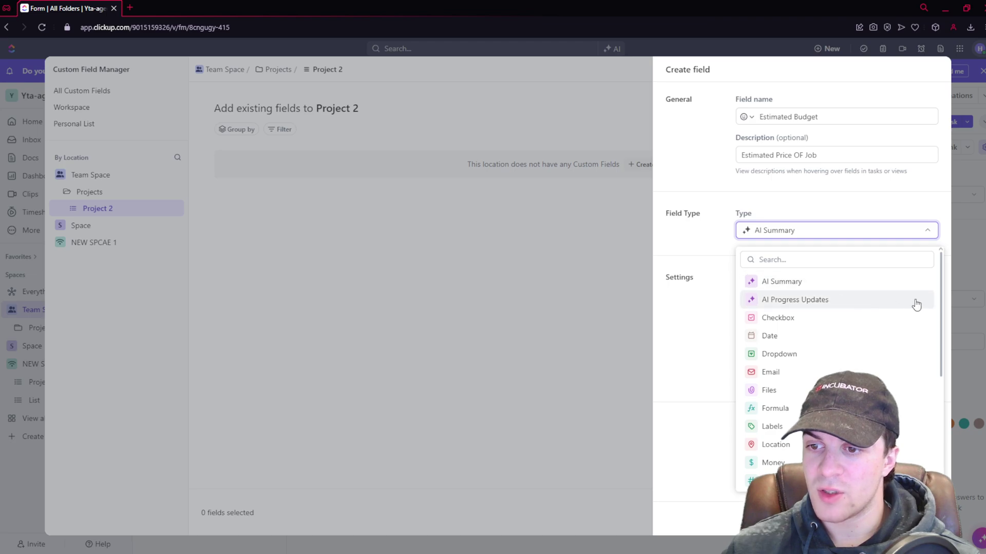
{"action": "left_click_drag", "start_coordinate": [942, 300], "coordinate": [914, 386]}
{"action": "scroll", "coordinate": [796, 326], "scroll_direction": "up", "scroll_amount": 1}
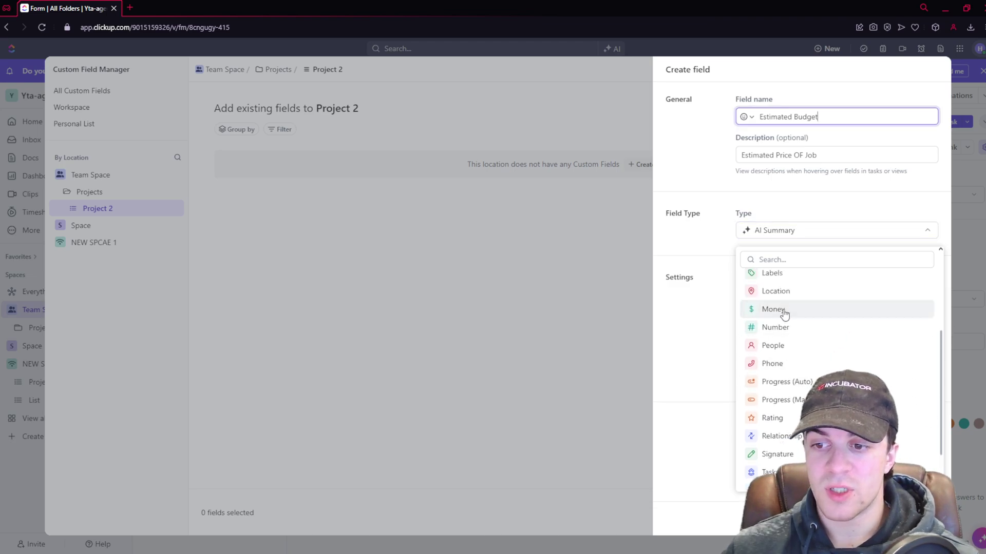
{"action": "left_click", "coordinate": [783, 310]}
{"action": "left_click", "coordinate": [873, 271]}
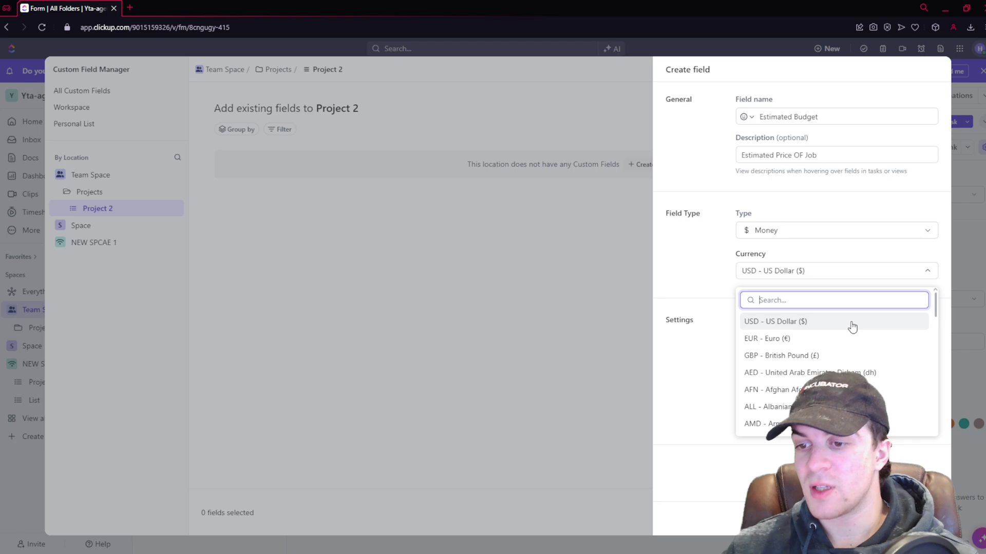
{"action": "left_click", "coordinate": [822, 357]}
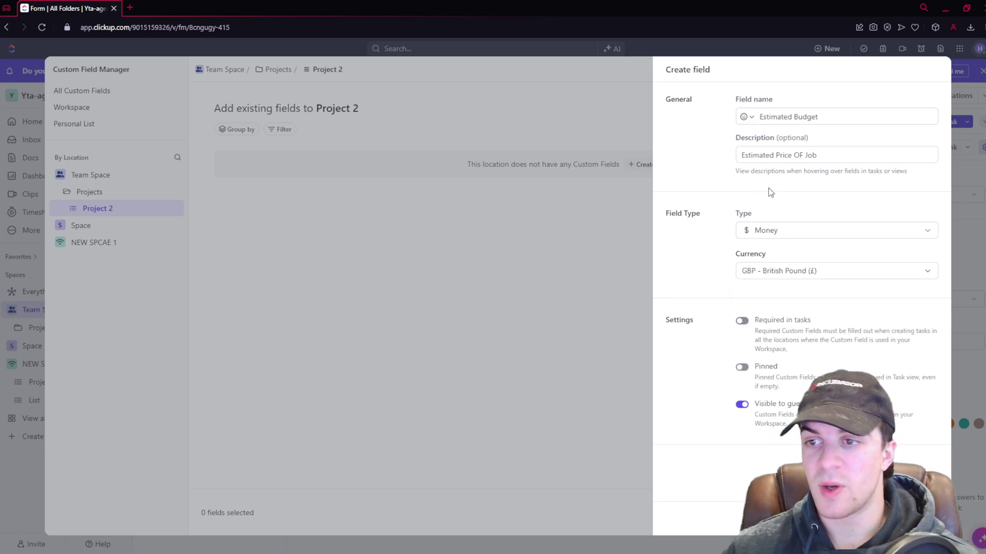
Mark the field required in tasks, dismiss the Business upgrade offer, and create it.
{"action": "double_click", "coordinate": [775, 117]}
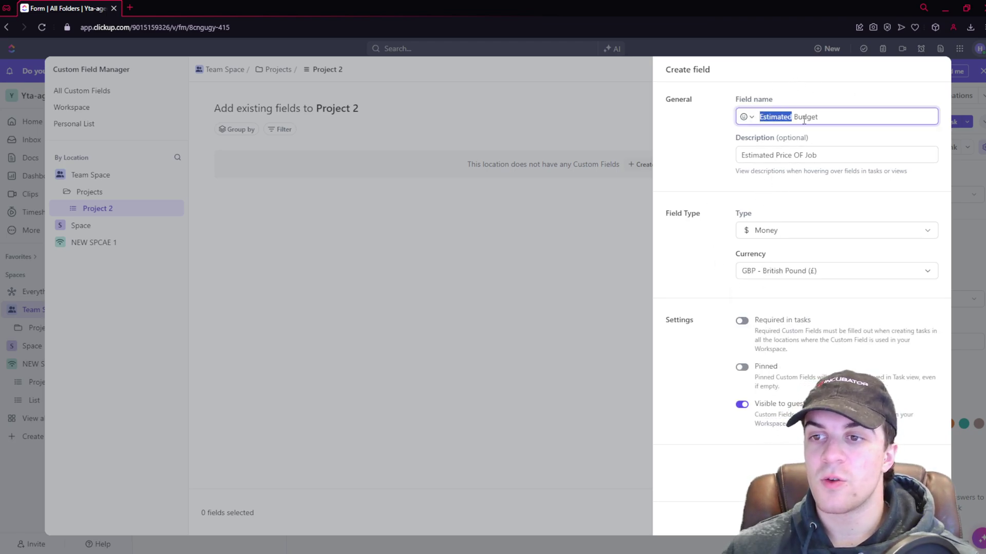
{"action": "left_click", "coordinate": [804, 118]}
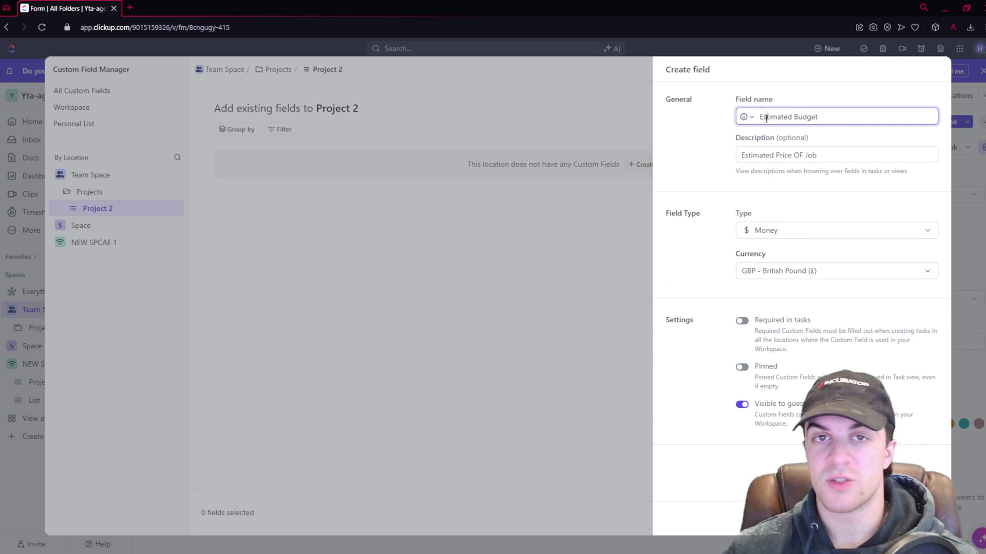
{"action": "left_click_drag", "start_coordinate": [688, 213], "coordinate": [700, 213]}
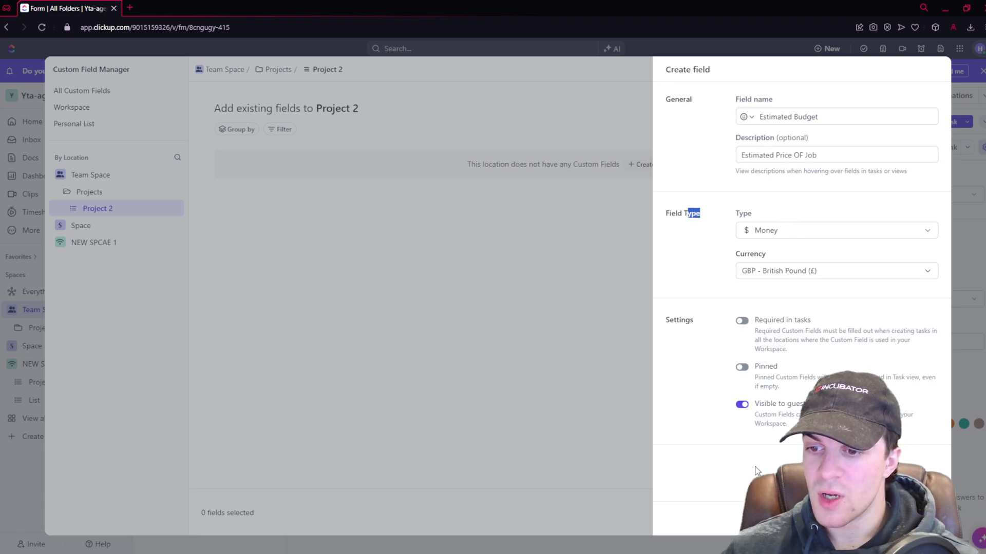
{"action": "left_click", "coordinate": [743, 322]}
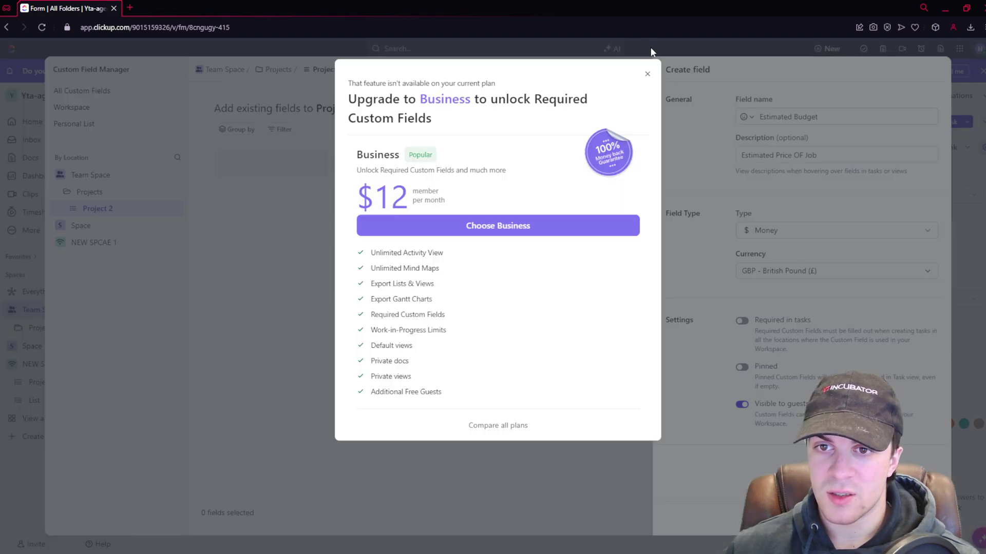
{"action": "left_click", "coordinate": [648, 74]}
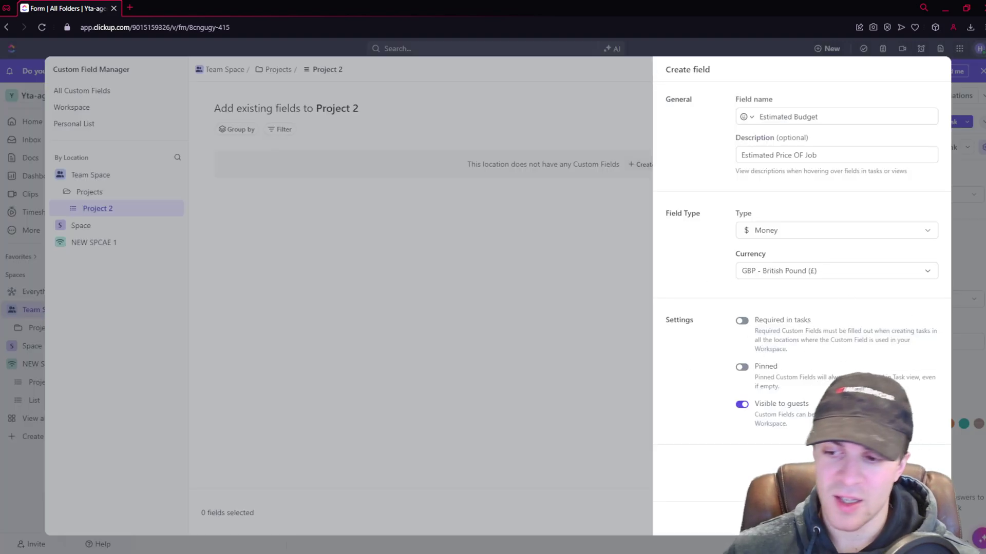
{"action": "left_click", "coordinate": [916, 519]}
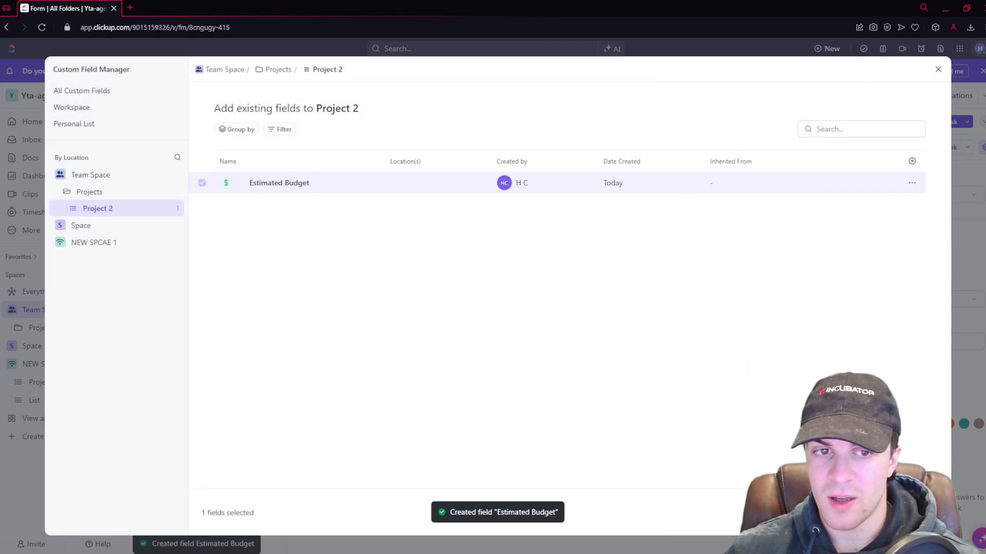
Add Estimated Budget, Task Name, Priority, Due date and Assignee to the form, Assignee first.
{"action": "key", "text": "Escape"}
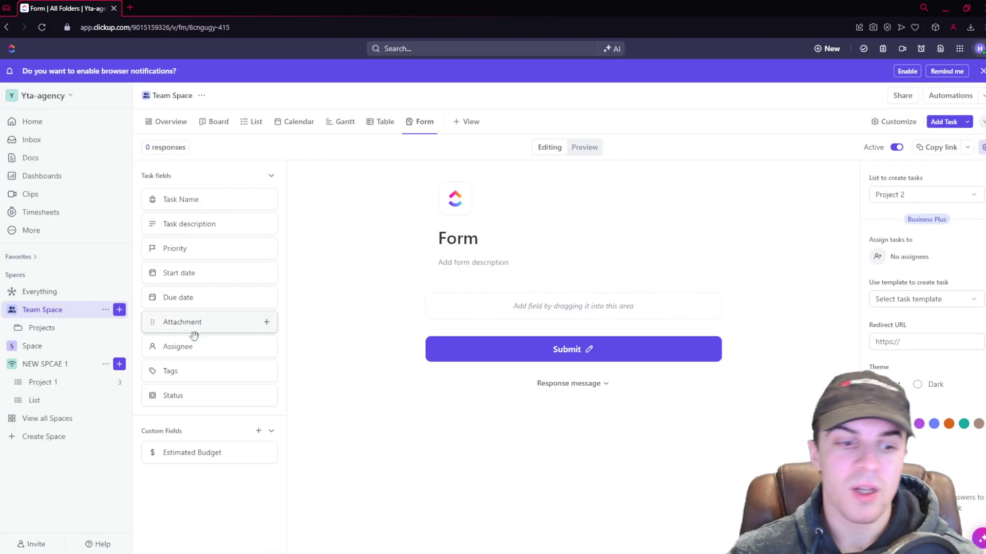
{"action": "left_click_drag", "start_coordinate": [190, 453], "coordinate": [505, 320]}
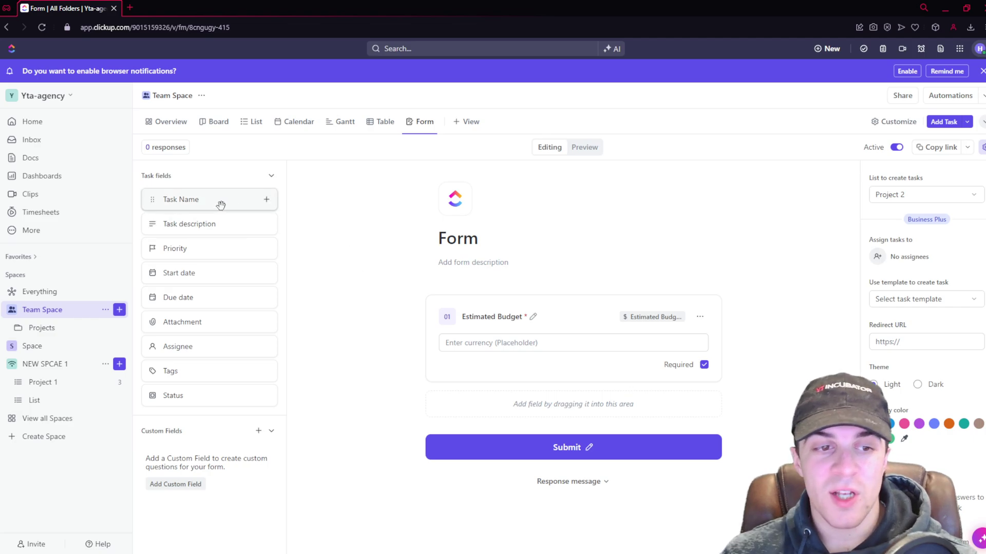
{"action": "left_click_drag", "start_coordinate": [163, 201], "coordinate": [488, 306]}
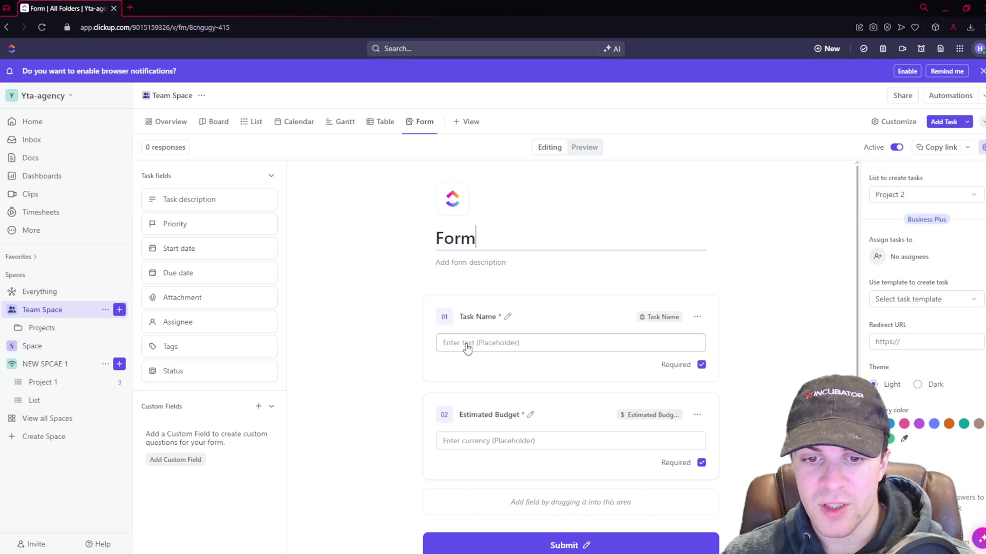
{"action": "left_click_drag", "start_coordinate": [186, 229], "coordinate": [528, 390]}
{"action": "left_click_drag", "start_coordinate": [173, 254], "coordinate": [527, 468]}
{"action": "left_click_drag", "start_coordinate": [207, 282], "coordinate": [523, 320]}
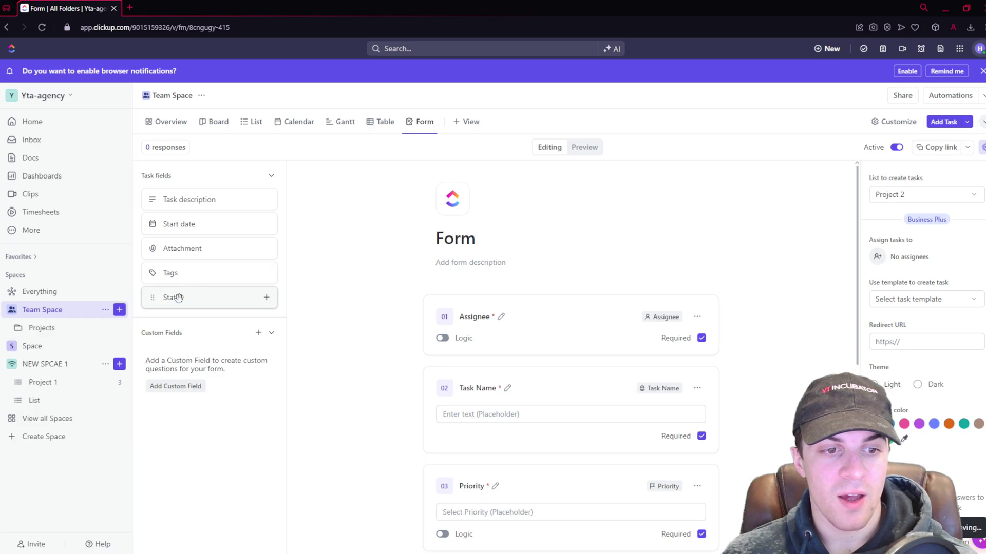
Label the first question 'Name?' and toggle its Required setting off and back on.
{"action": "scroll", "coordinate": [314, 327], "scroll_direction": "down", "scroll_amount": 4}
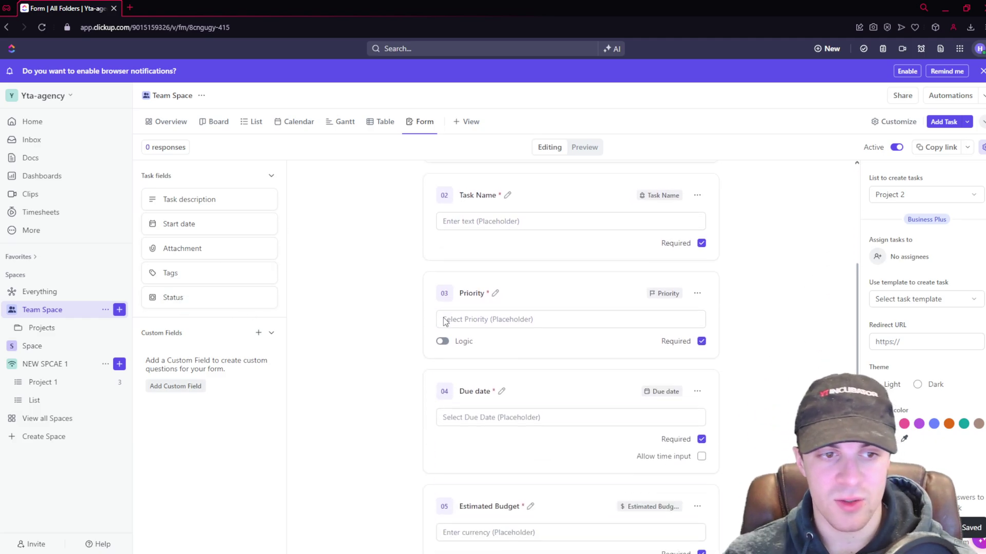
{"action": "scroll", "coordinate": [405, 323], "scroll_direction": "up", "scroll_amount": 3}
{"action": "scroll", "coordinate": [489, 298], "scroll_direction": "up", "scroll_amount": 1}
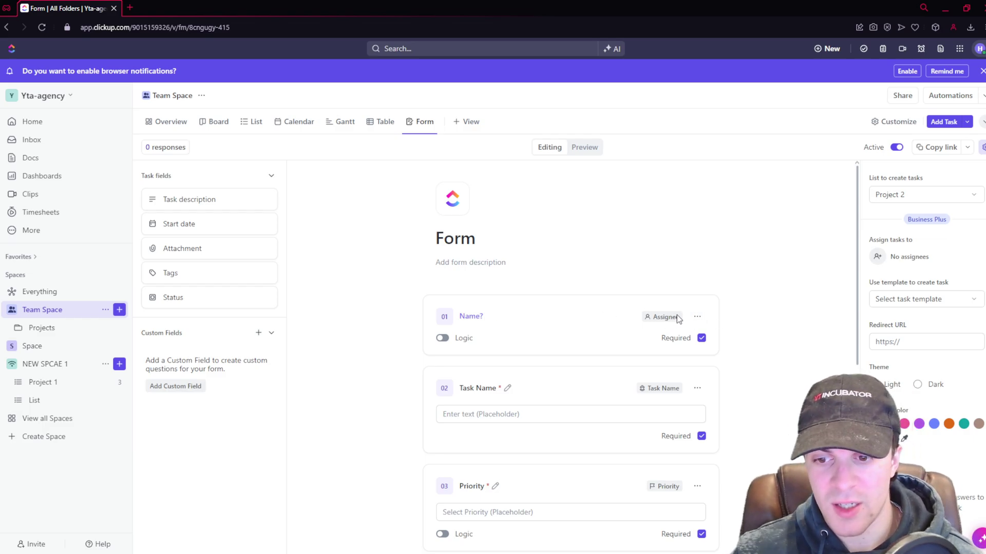
{"action": "left_click", "coordinate": [487, 388]}
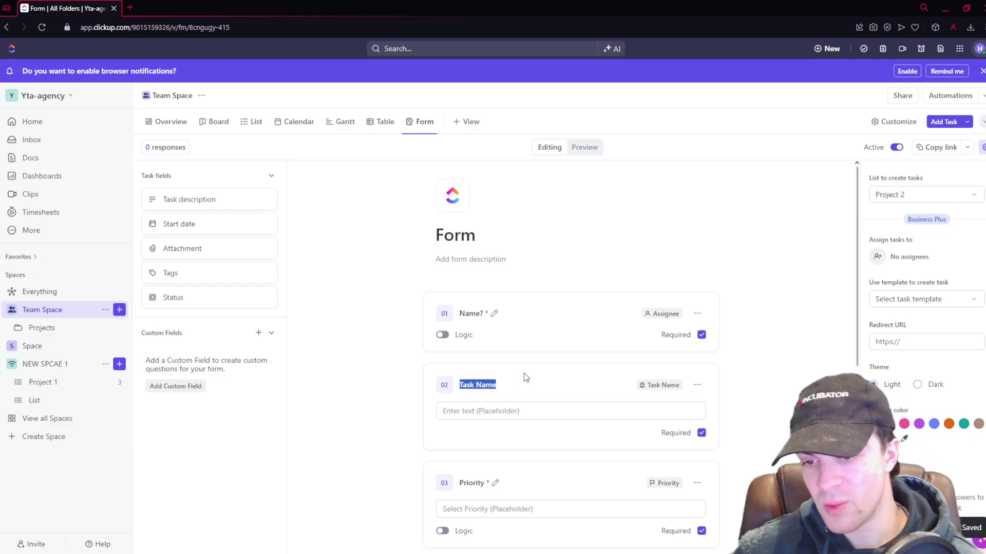
{"action": "scroll", "coordinate": [526, 378], "scroll_direction": "down", "scroll_amount": 2}
{"action": "left_click", "coordinate": [701, 232]}
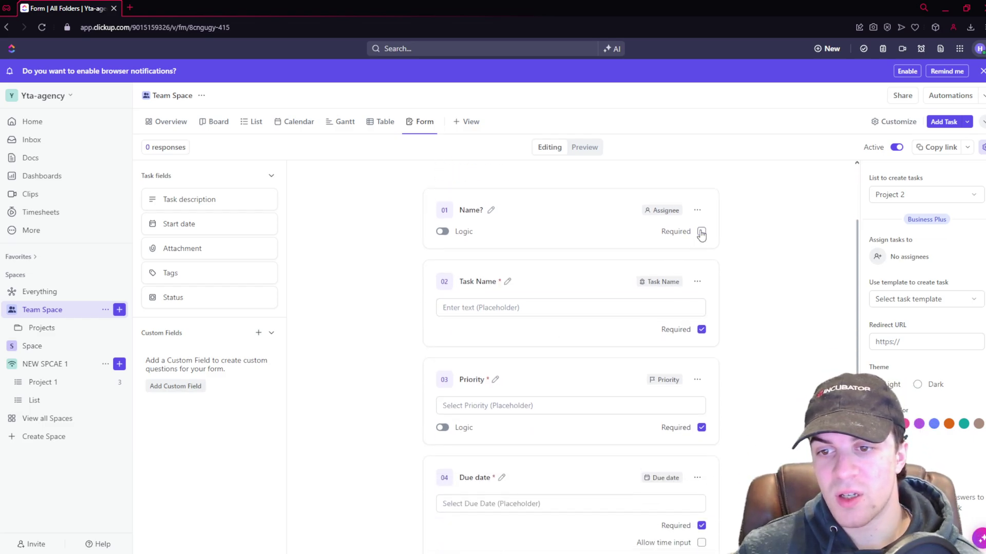
{"action": "left_click", "coordinate": [701, 232]}
Scroll through the form's questions down to the Submit button.
{"action": "scroll", "coordinate": [602, 341], "scroll_direction": "down", "scroll_amount": 1}
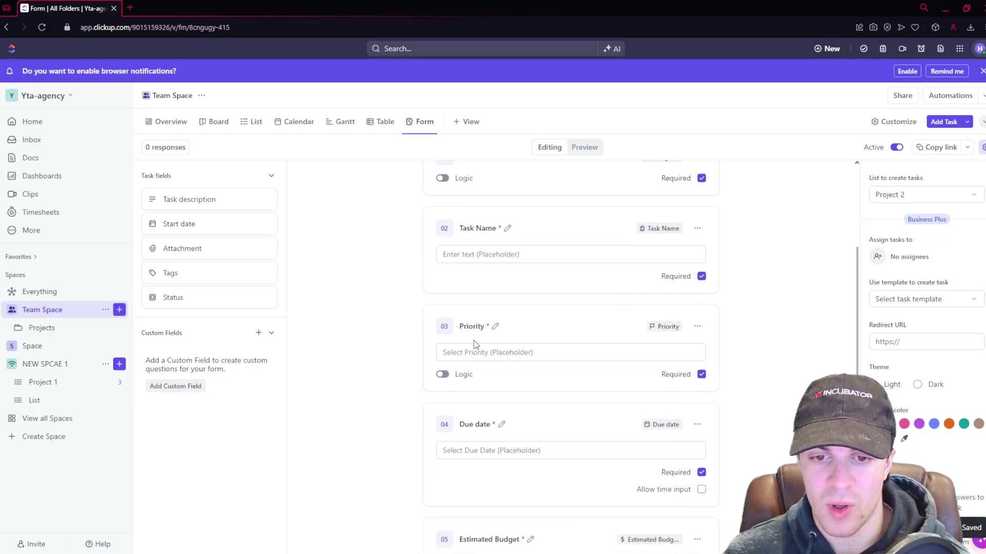
{"action": "scroll", "coordinate": [488, 270], "scroll_direction": "down", "scroll_amount": 3}
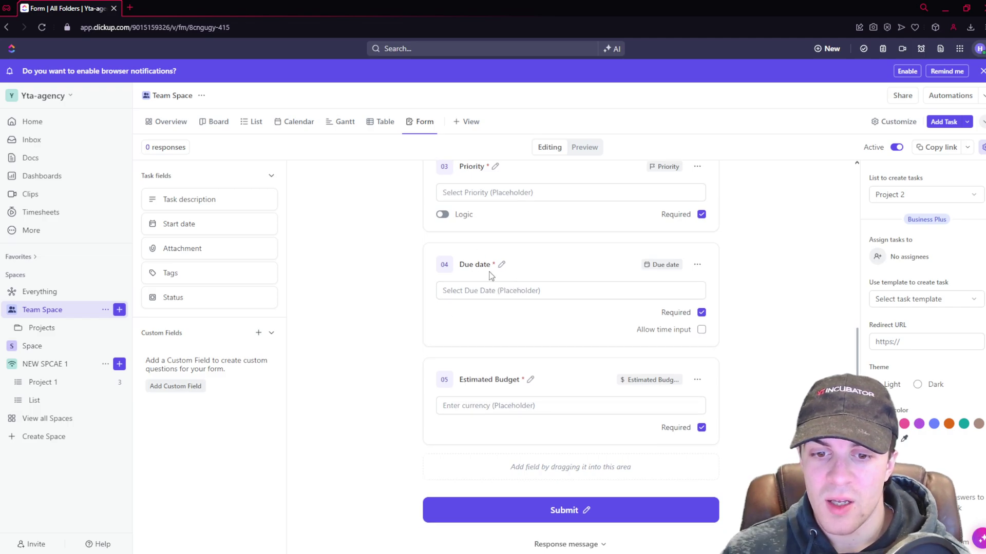
{"action": "scroll", "coordinate": [729, 368], "scroll_direction": "down", "scroll_amount": 1}
{"action": "scroll", "coordinate": [760, 264], "scroll_direction": "up", "scroll_amount": 8}
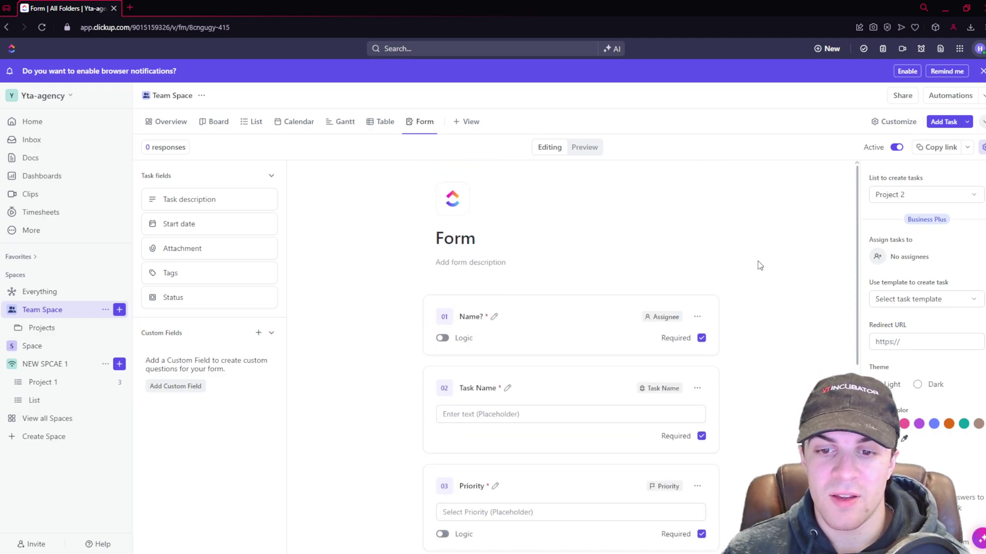
{"action": "scroll", "coordinate": [749, 282], "scroll_direction": "down", "scroll_amount": 3}
{"action": "scroll", "coordinate": [459, 234], "scroll_direction": "up", "scroll_amount": 2}
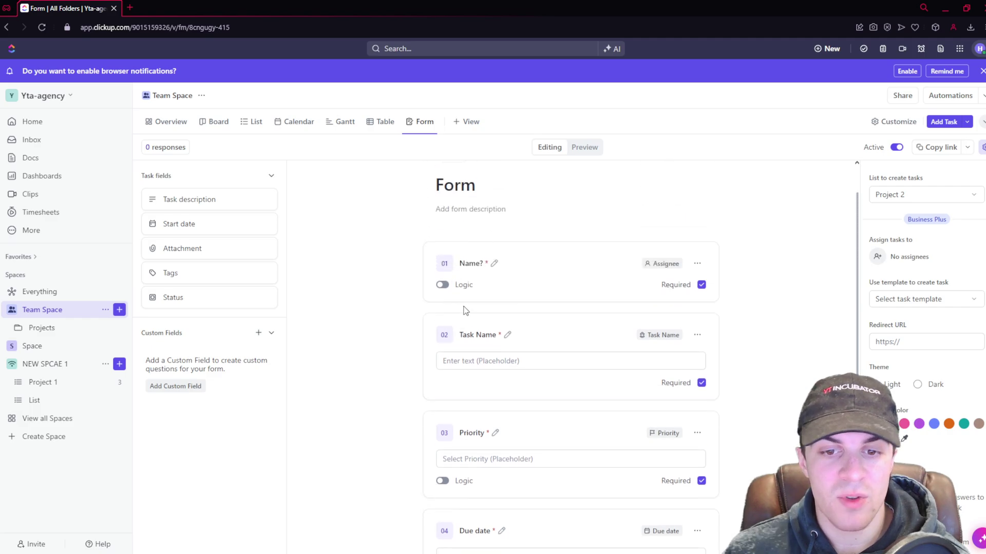
Try enabling conditional Logic on the Name? question and review the Business Plus upgrade benefits.
{"action": "left_click", "coordinate": [443, 284]}
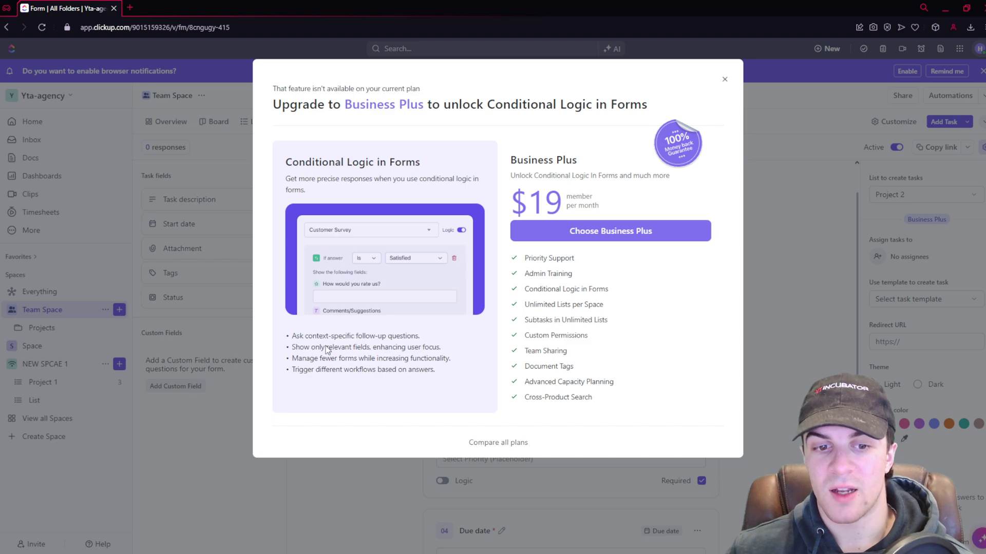
{"action": "left_click_drag", "start_coordinate": [299, 339], "coordinate": [388, 336]}
{"action": "left_click_drag", "start_coordinate": [322, 350], "coordinate": [370, 350]}
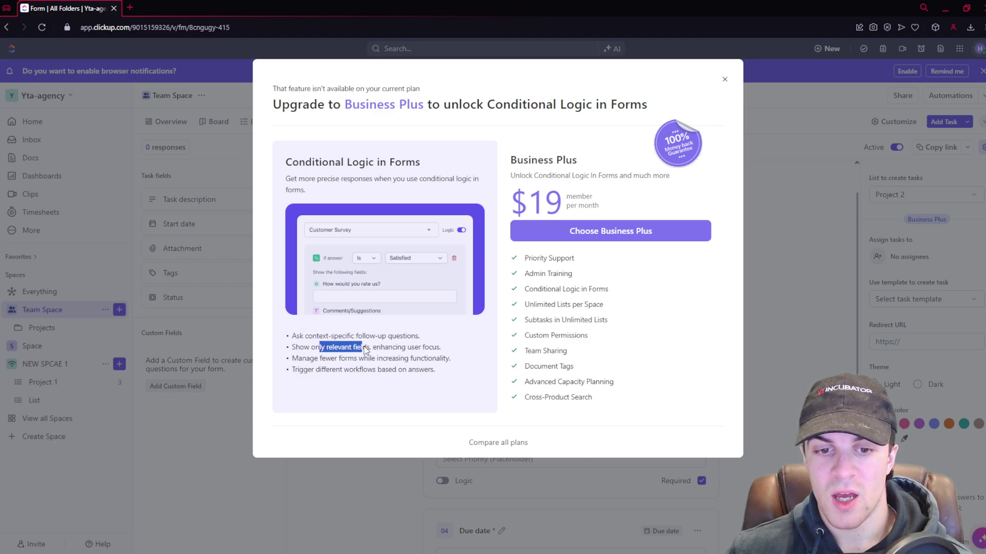
{"action": "left_click", "coordinate": [386, 352]}
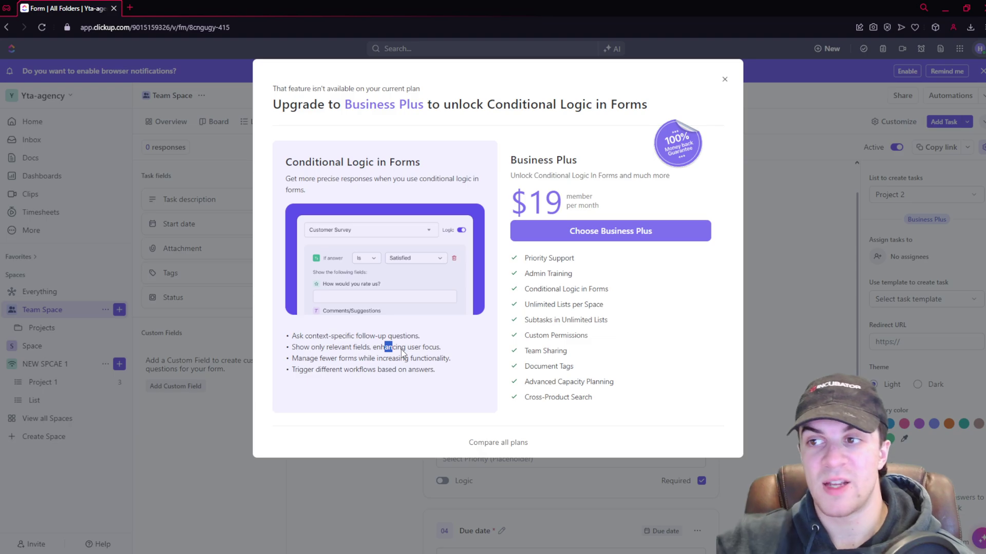
{"action": "left_click_drag", "start_coordinate": [322, 368], "coordinate": [370, 368]}
{"action": "left_click", "coordinate": [311, 363]}
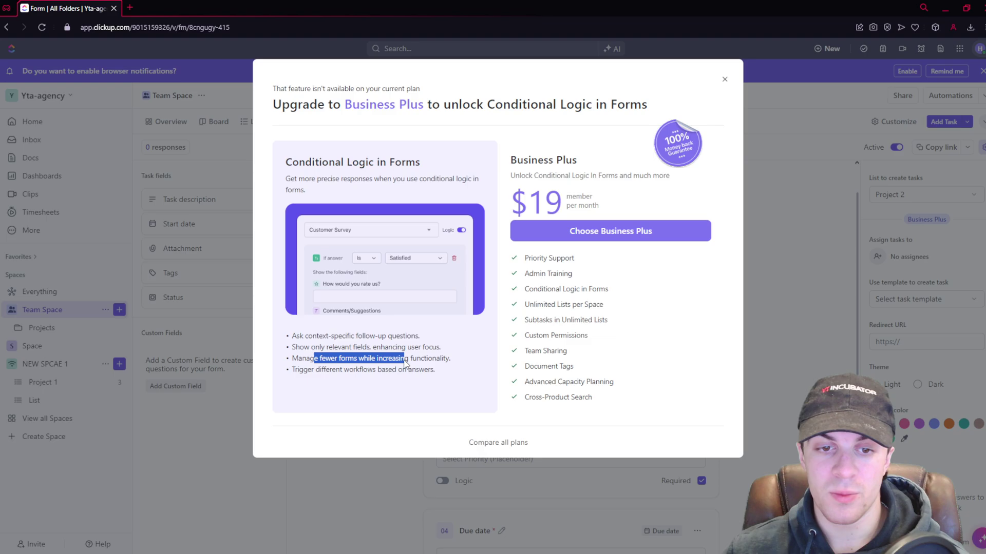
{"action": "left_click_drag", "start_coordinate": [321, 373], "coordinate": [403, 376]}
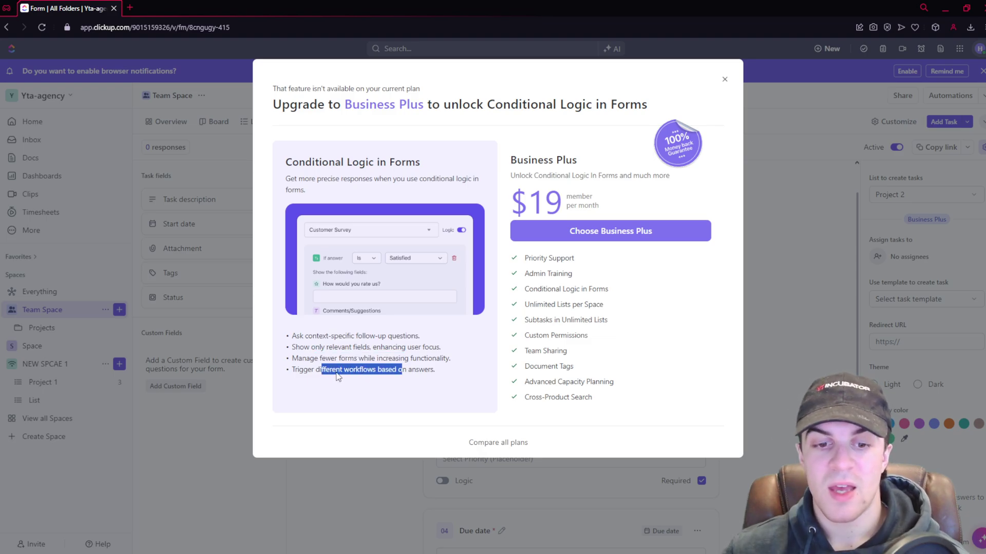
{"action": "left_click", "coordinate": [416, 377]}
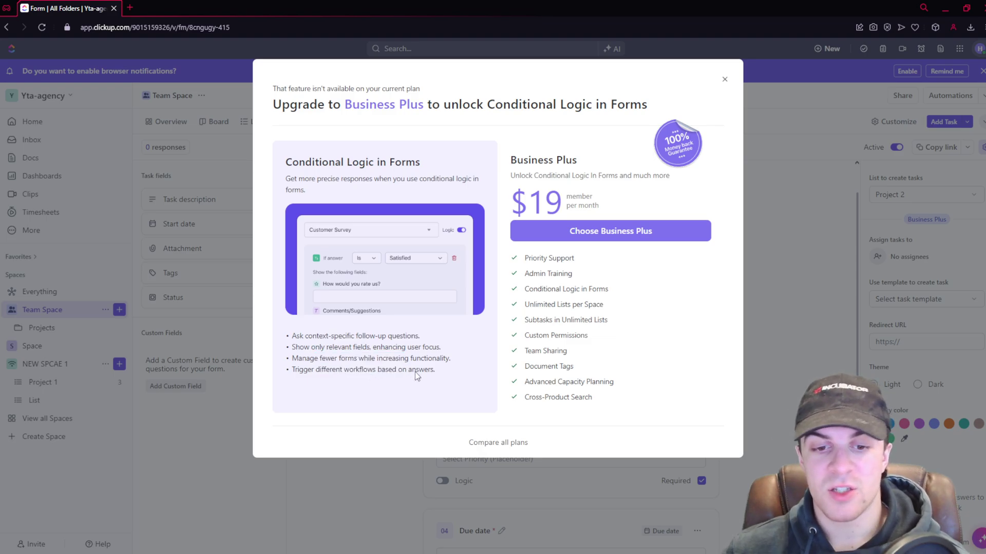
Close the upgrade offer, retitle the form 'Job Budget Bid' and start its description.
{"action": "left_click", "coordinate": [724, 80]}
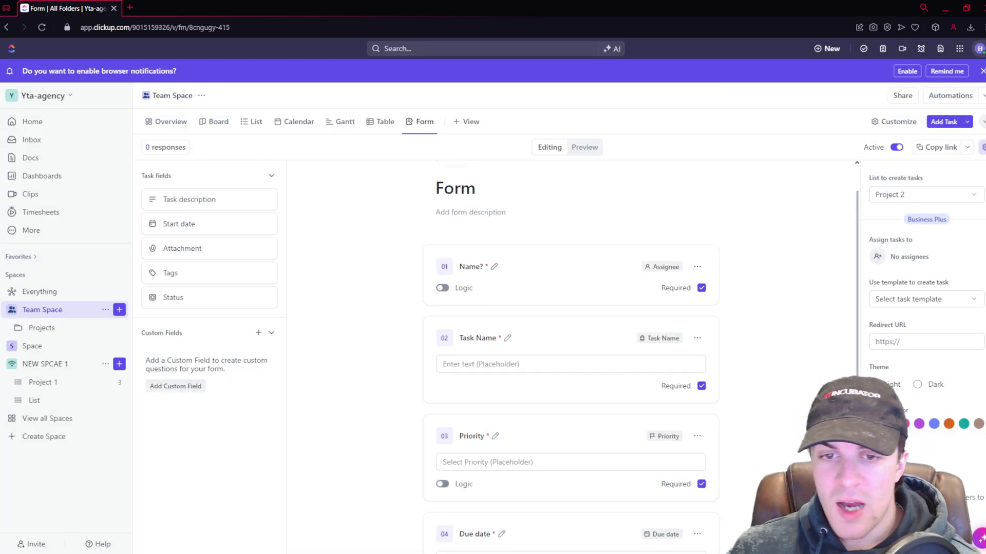
{"action": "double_click", "coordinate": [456, 234]}
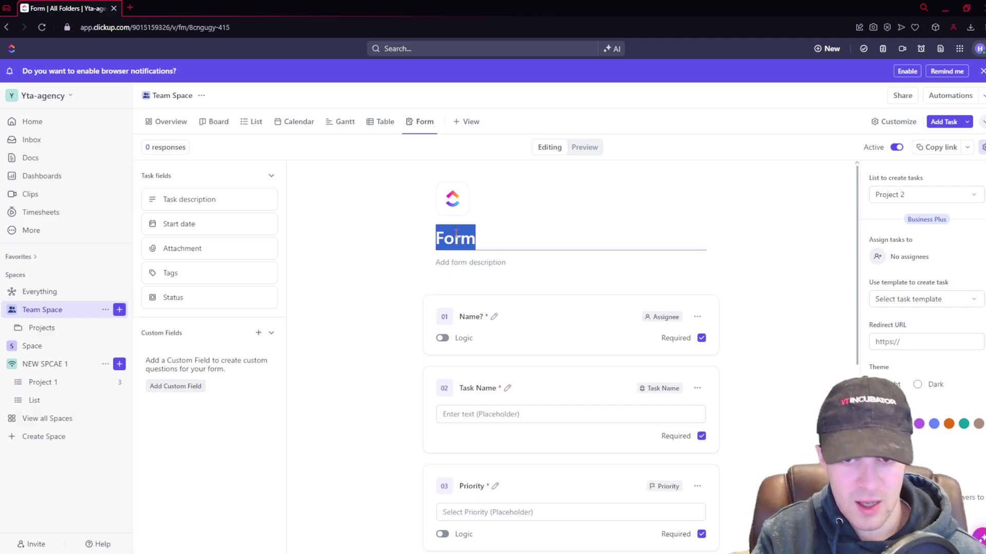
{"action": "type", "text": "Job Budget Bid"}
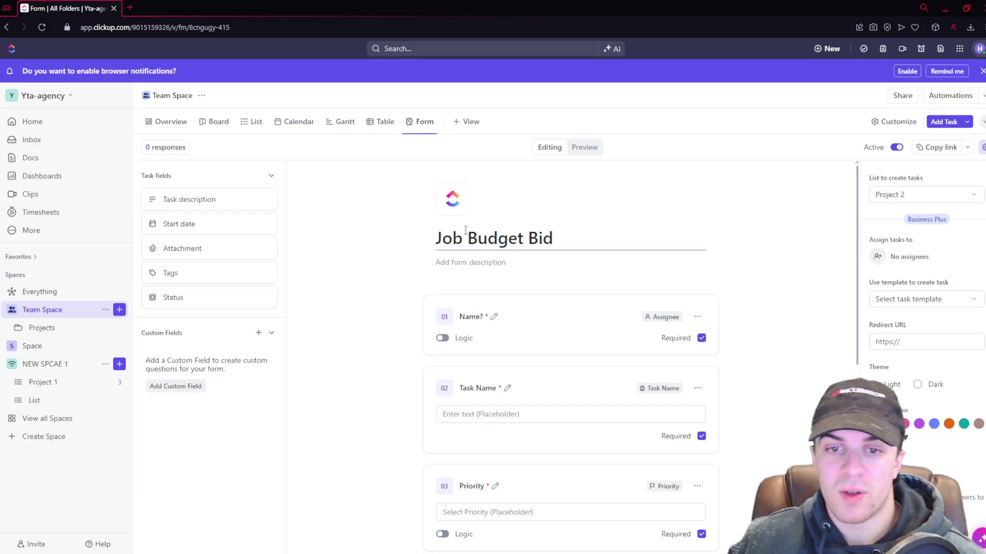
{"action": "left_click", "coordinate": [497, 216]}
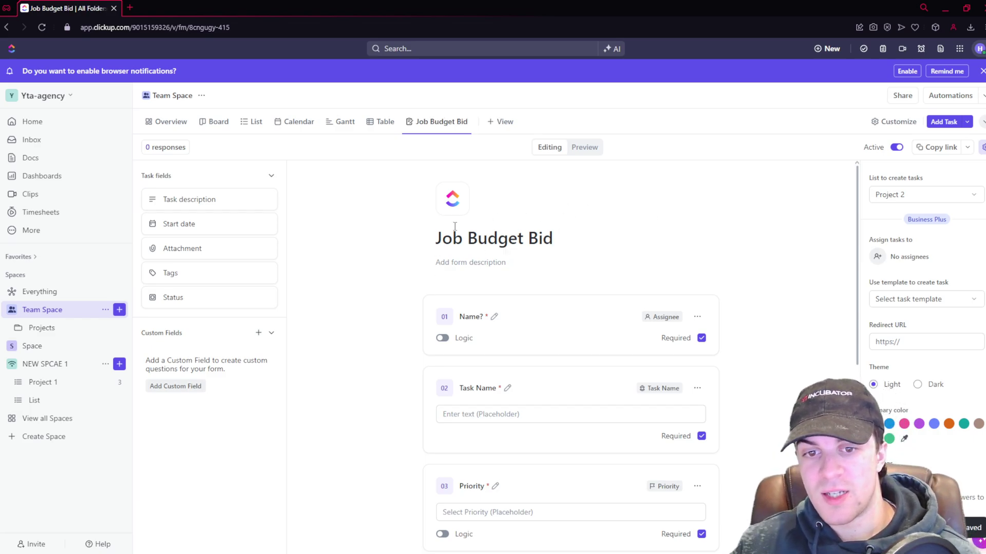
{"action": "left_click", "coordinate": [485, 263]}
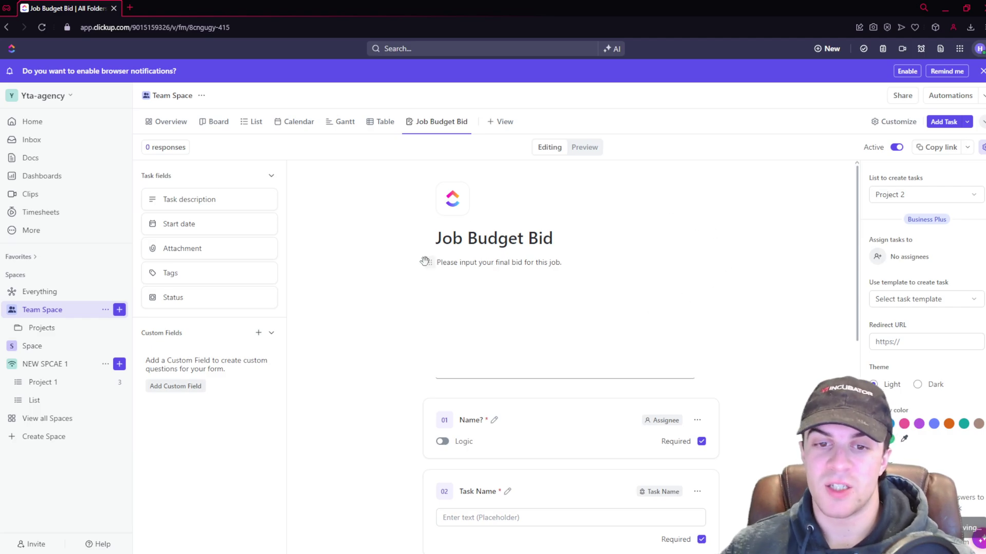
{"action": "left_click", "coordinate": [452, 199]}
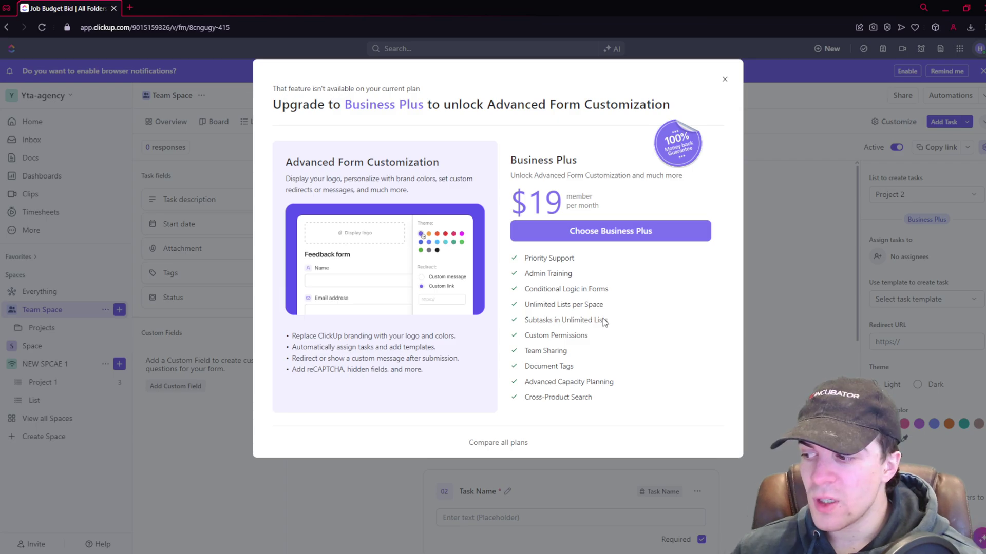
{"action": "left_click_drag", "start_coordinate": [349, 103], "coordinate": [464, 104]}
{"action": "left_click", "coordinate": [354, 139]}
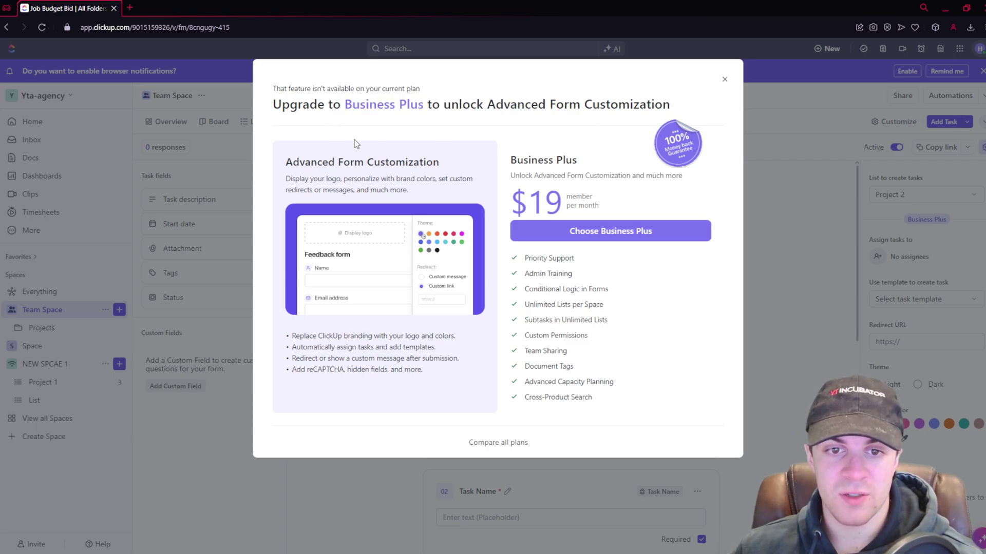
{"action": "left_click_drag", "start_coordinate": [285, 162], "coordinate": [447, 152]}
{"action": "left_click", "coordinate": [392, 138]}
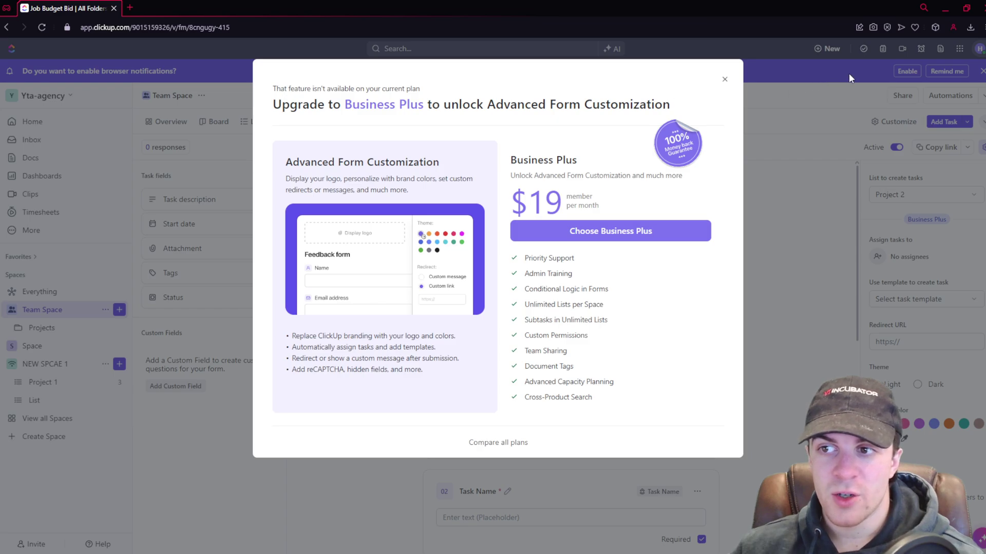
{"action": "left_click_drag", "start_coordinate": [310, 180], "coordinate": [349, 181]}
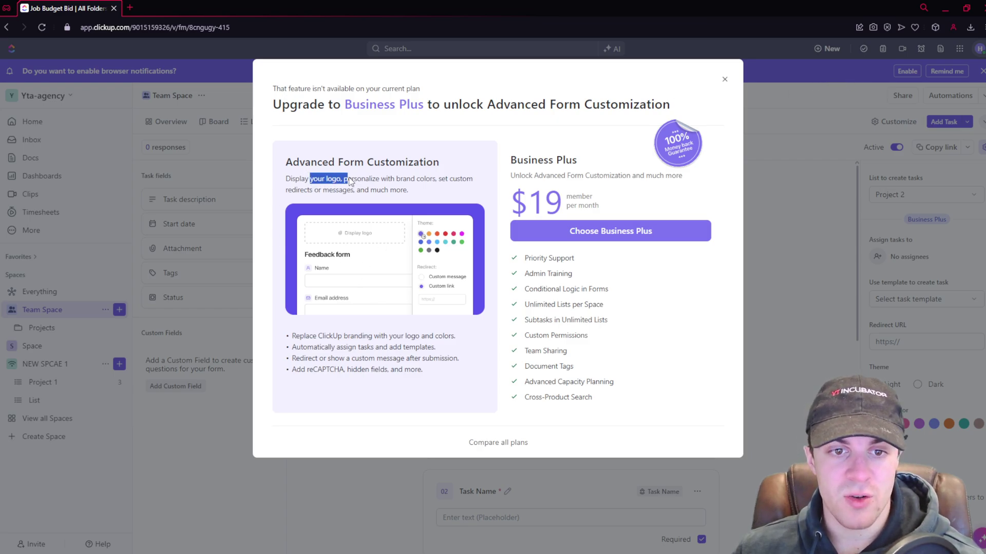
{"action": "left_click", "coordinate": [452, 184]}
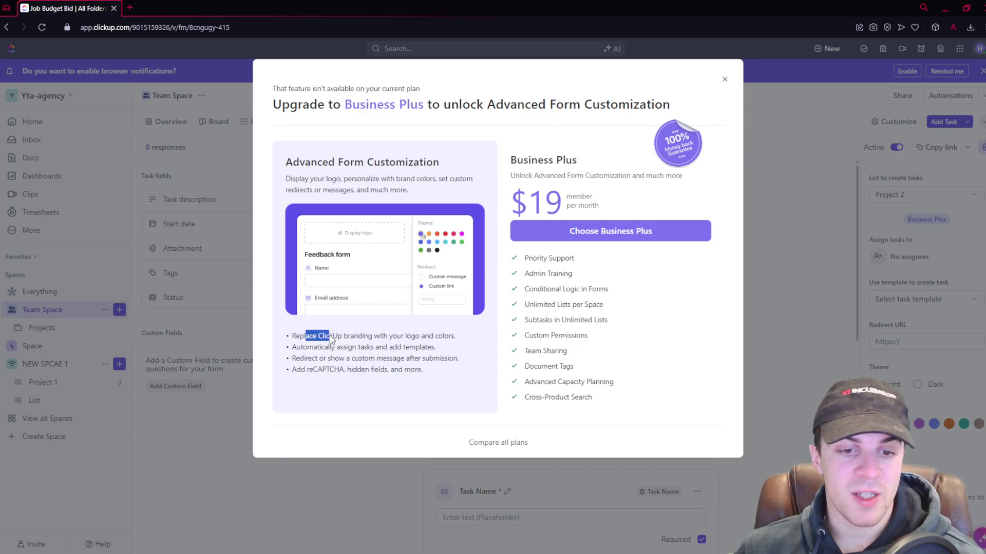
{"action": "left_click_drag", "start_coordinate": [304, 349], "coordinate": [351, 354]}
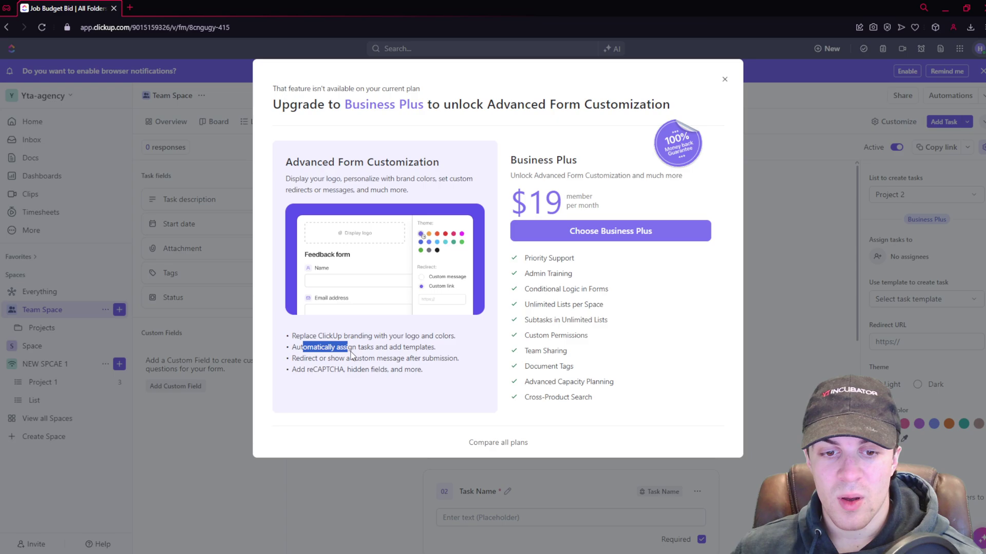
{"action": "left_click", "coordinate": [362, 353]}
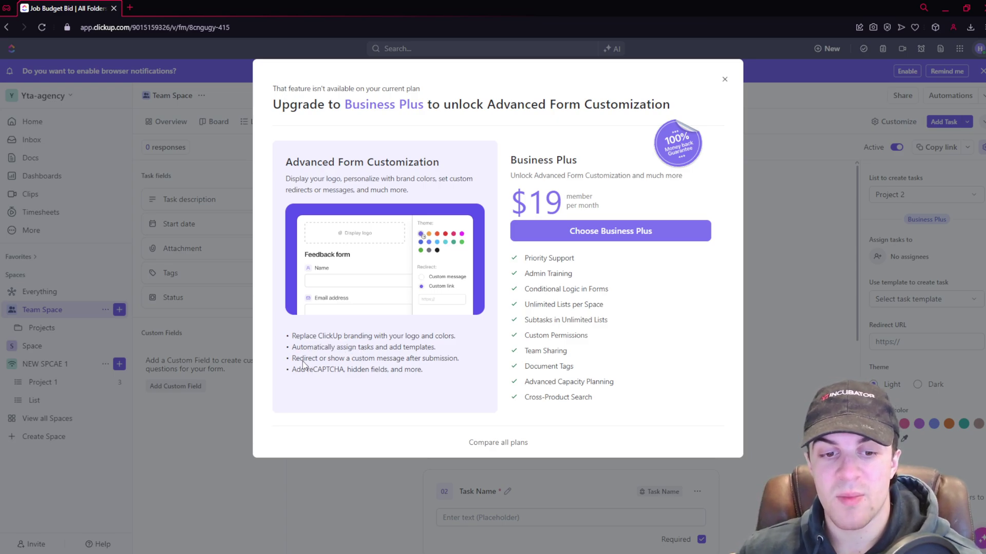
{"action": "left_click", "coordinate": [378, 363]}
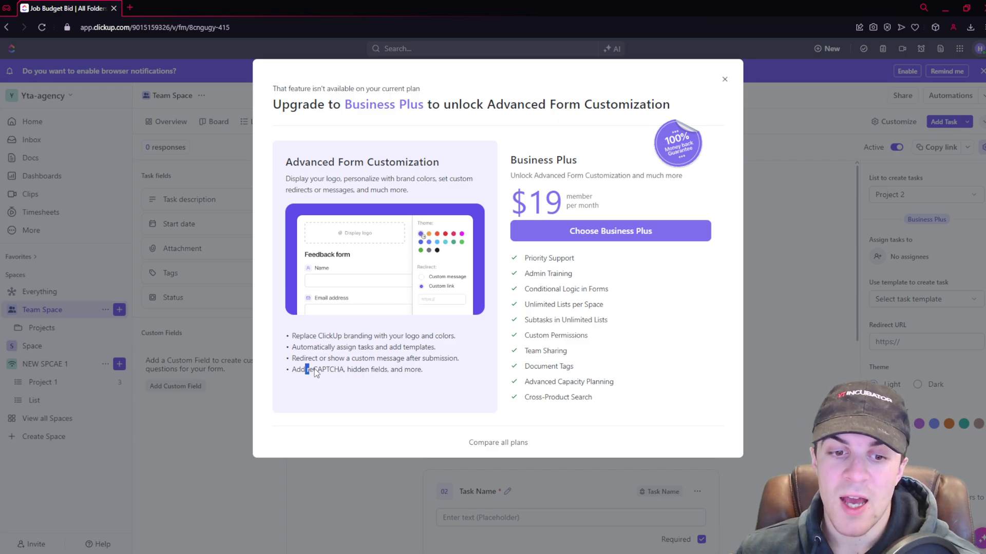
{"action": "left_click", "coordinate": [343, 373]}
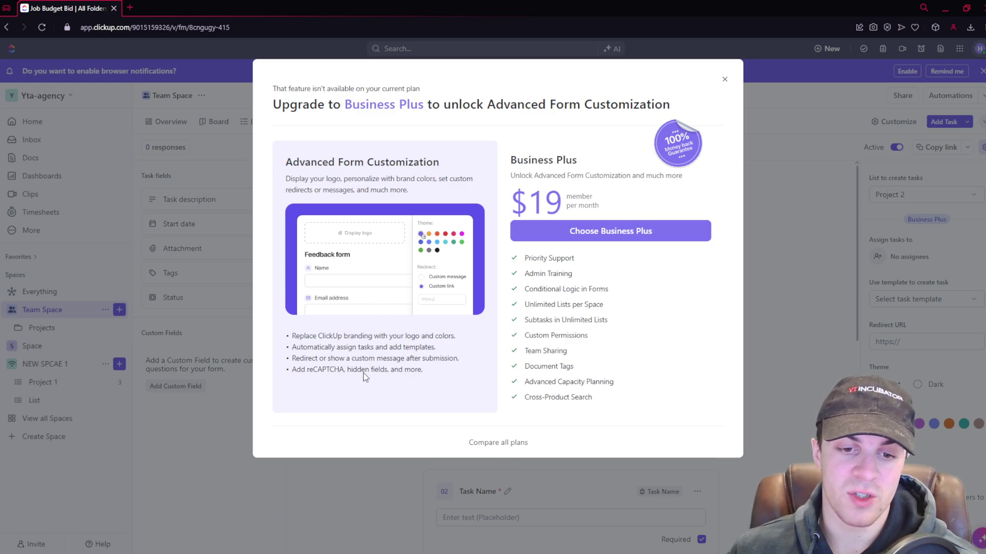
{"action": "left_click_drag", "start_coordinate": [371, 373], "coordinate": [426, 377]}
{"action": "left_click", "coordinate": [427, 377]}
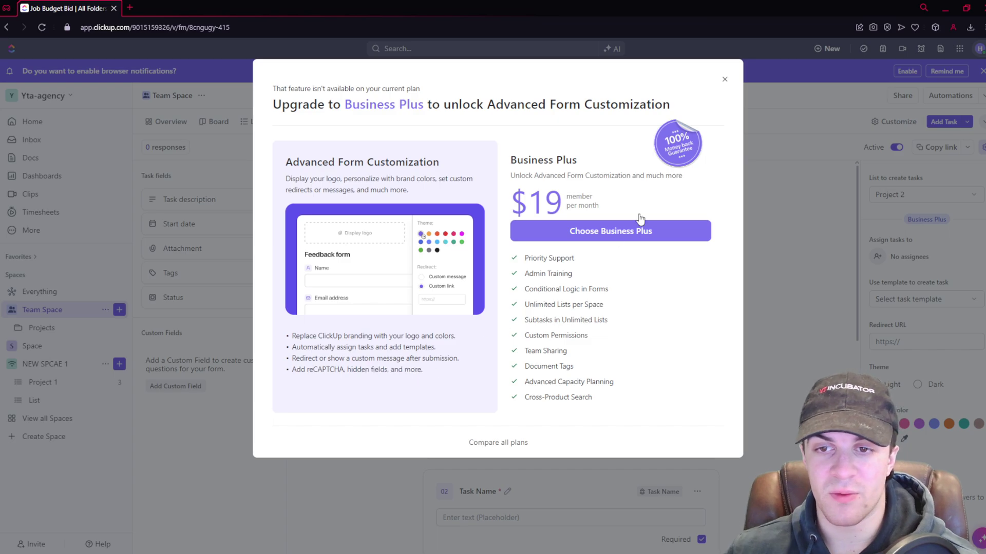
{"action": "left_click", "coordinate": [724, 79]}
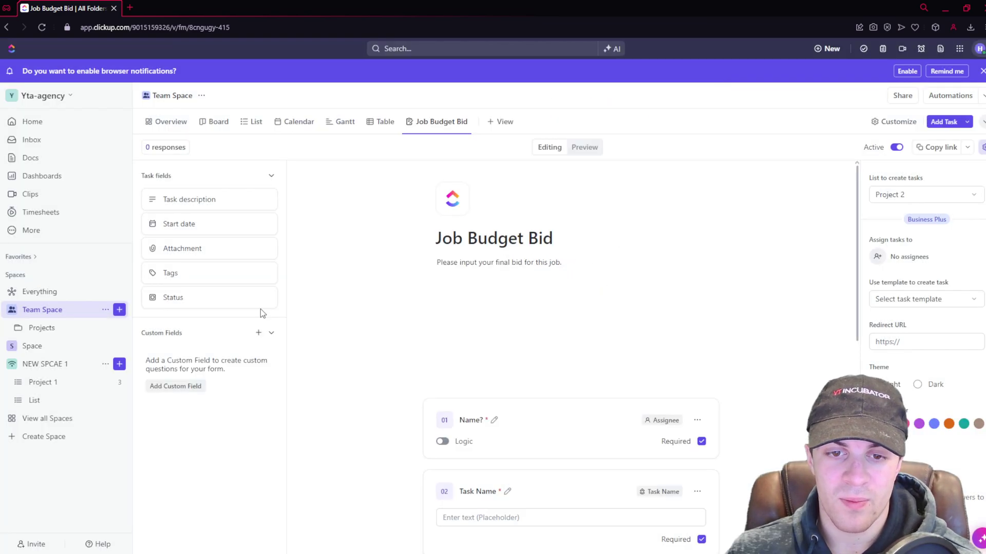
Try choosing a task template for form submissions, then close the upgrade prompt.
{"action": "scroll", "coordinate": [719, 229], "scroll_direction": "down", "scroll_amount": 10}
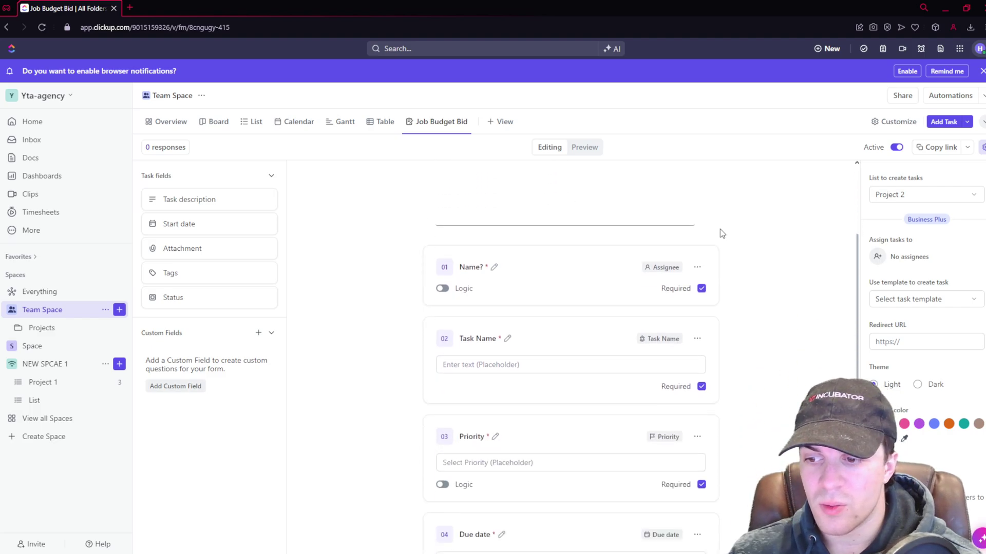
{"action": "scroll", "coordinate": [824, 375], "scroll_direction": "up", "scroll_amount": 2}
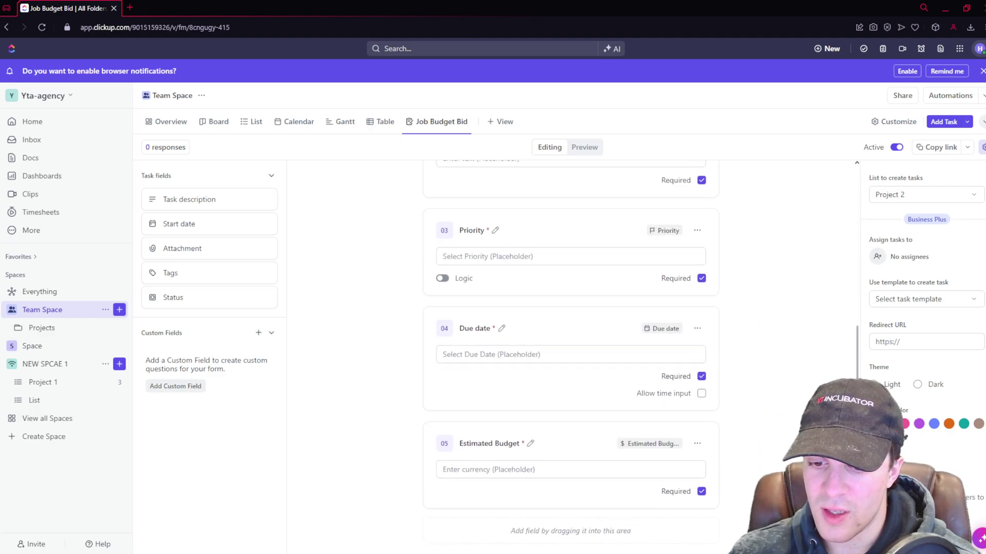
{"action": "scroll", "coordinate": [830, 211], "scroll_direction": "up", "scroll_amount": 8}
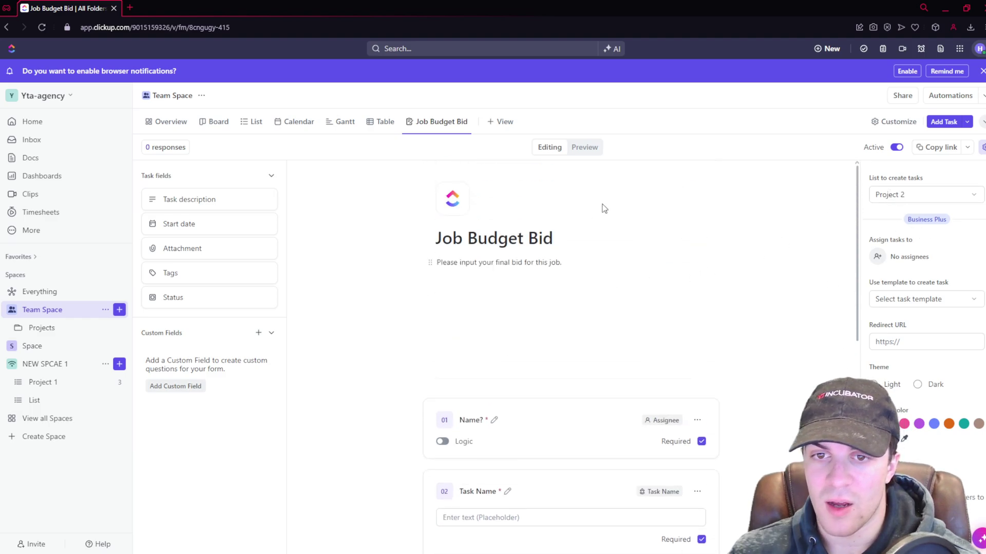
{"action": "scroll", "coordinate": [924, 249], "scroll_direction": "down", "scroll_amount": 2}
{"action": "scroll", "coordinate": [919, 250], "scroll_direction": "up", "scroll_amount": 2}
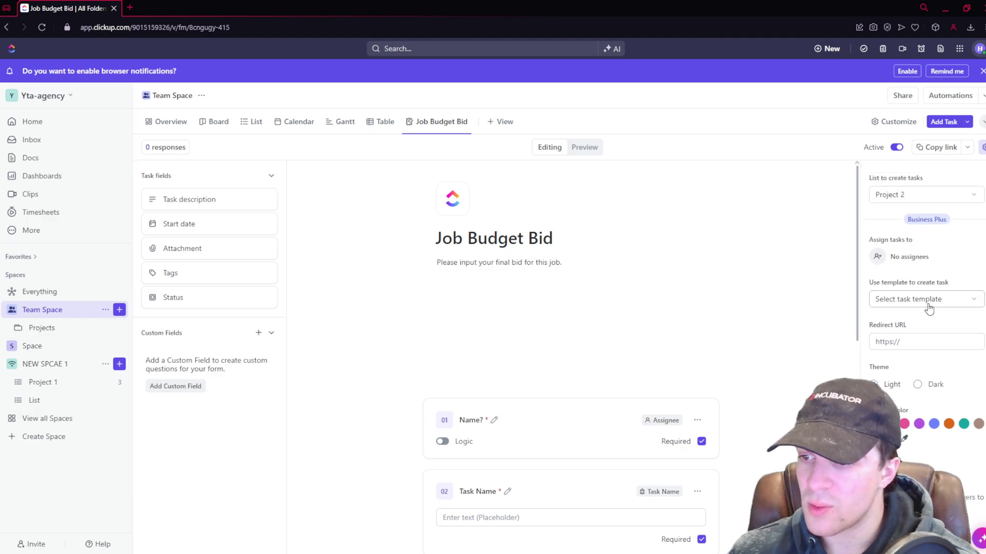
{"action": "scroll", "coordinate": [905, 244], "scroll_direction": "down", "scroll_amount": 2}
{"action": "left_click", "coordinate": [905, 244]}
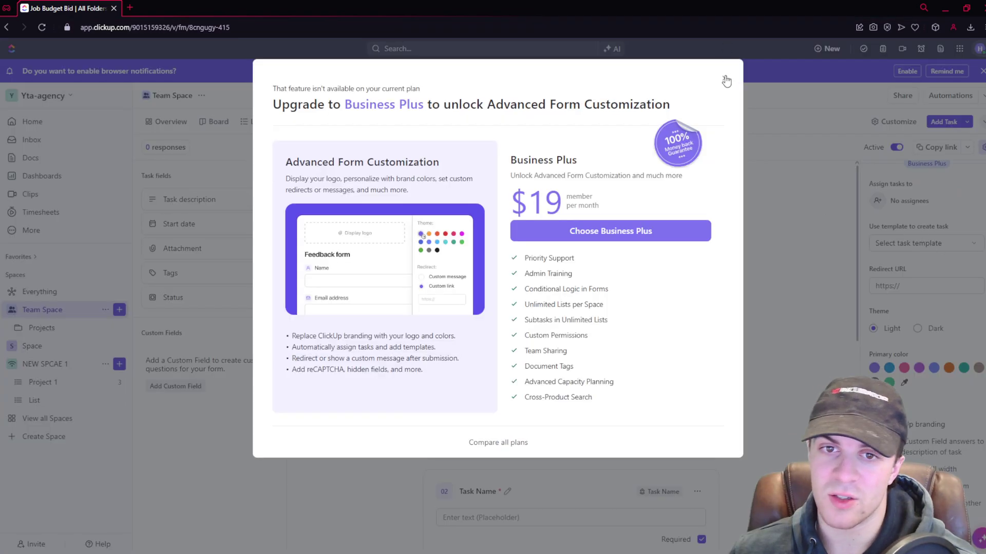
{"action": "left_click", "coordinate": [725, 80]}
Switch the form theme to Dark and close the Business Plus prompt again.
{"action": "left_click", "coordinate": [918, 329]}
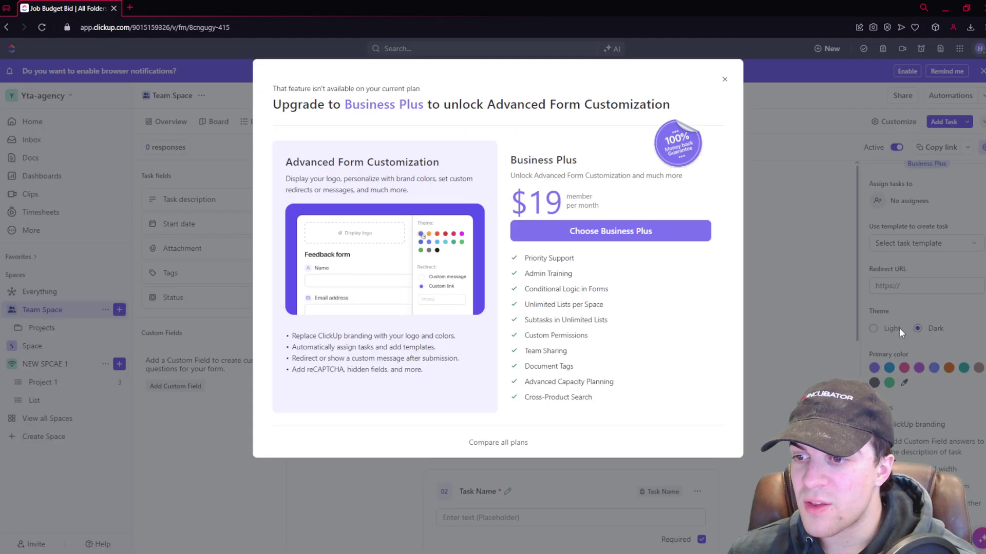
{"action": "left_click", "coordinate": [725, 80]}
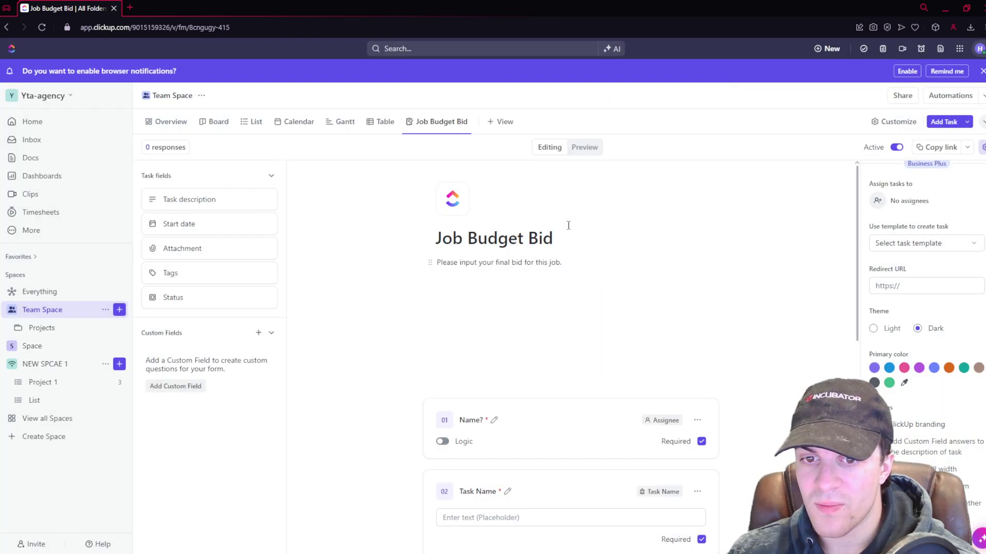
{"action": "scroll", "coordinate": [564, 236], "scroll_direction": "down", "scroll_amount": 3}
{"action": "scroll", "coordinate": [535, 277], "scroll_direction": "up", "scroll_amount": 3}
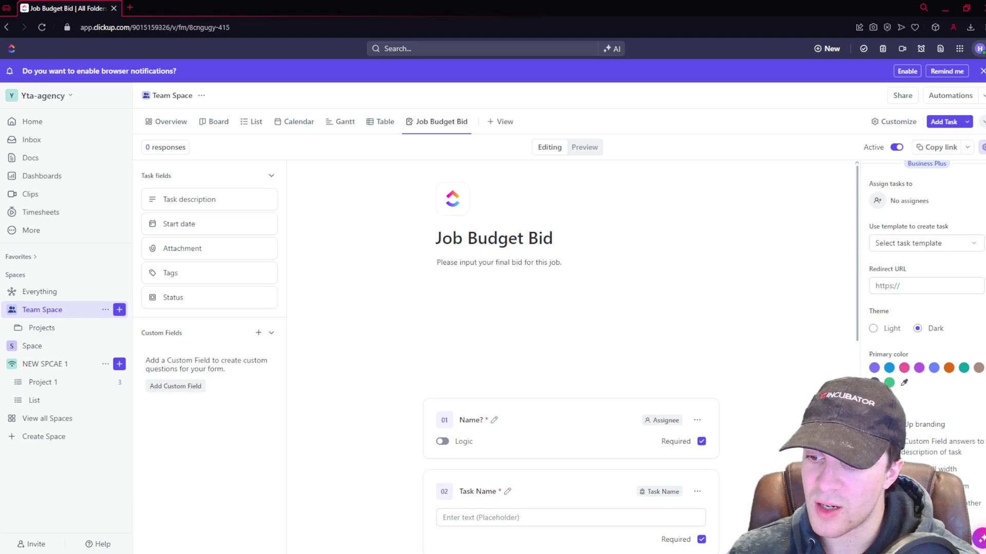
{"action": "scroll", "coordinate": [931, 362], "scroll_direction": "up", "scroll_amount": 2}
{"action": "scroll", "coordinate": [948, 351], "scroll_direction": "down", "scroll_amount": 1}
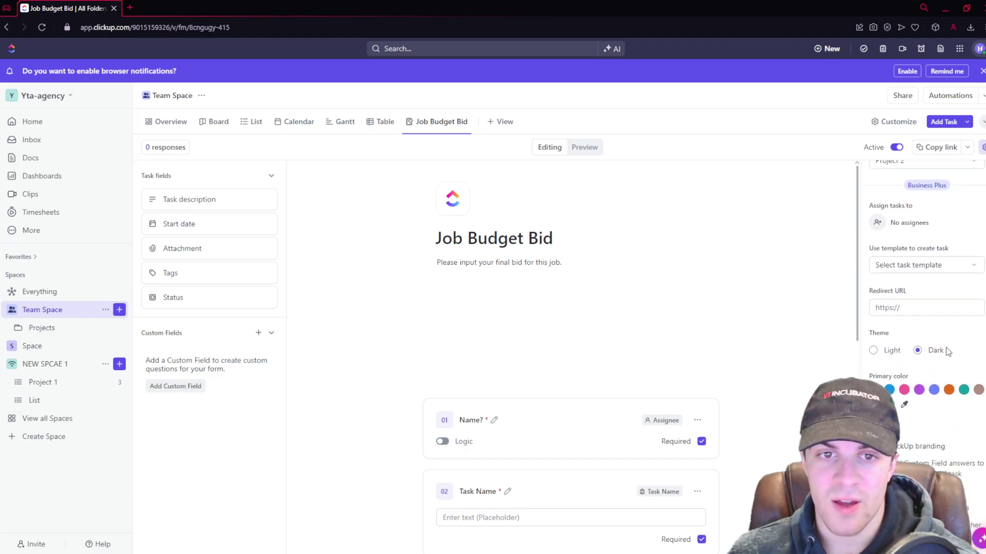
{"action": "scroll", "coordinate": [947, 351], "scroll_direction": "down", "scroll_amount": 1}
{"action": "scroll", "coordinate": [720, 351], "scroll_direction": "down", "scroll_amount": 4}
{"action": "scroll", "coordinate": [721, 347], "scroll_direction": "up", "scroll_amount": 4}
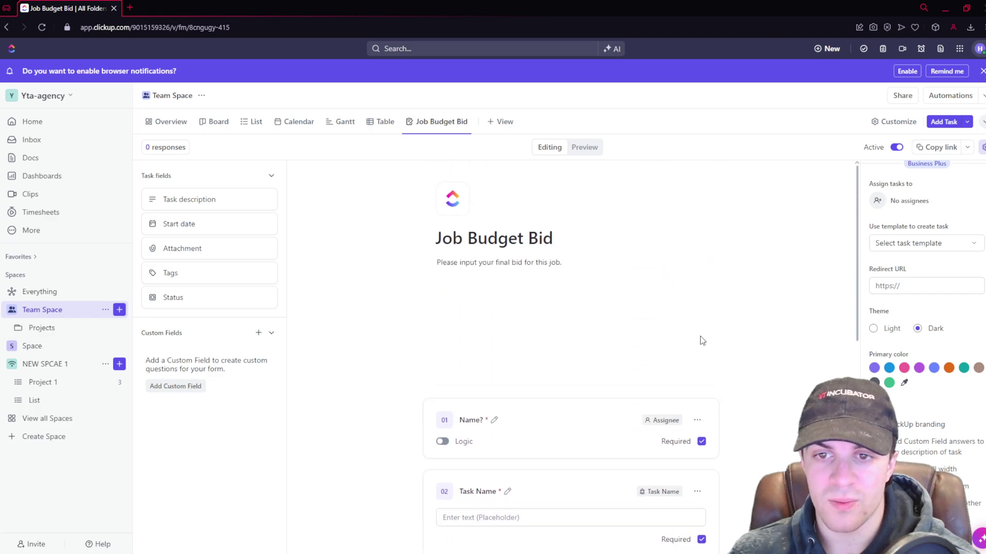
{"action": "scroll", "coordinate": [702, 340], "scroll_direction": "down", "scroll_amount": 5}
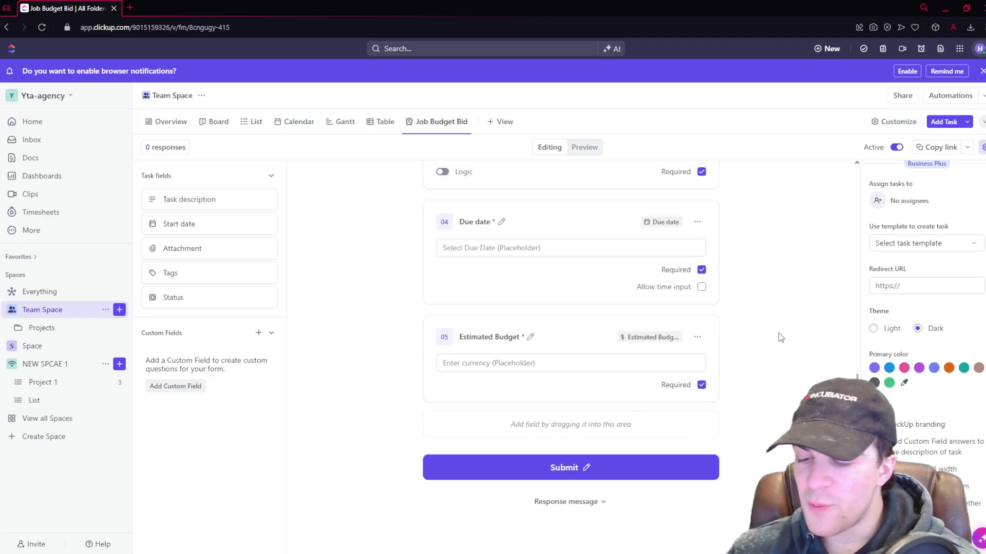
Relabel the form's submit button to 'Request Quote'.
{"action": "double_click", "coordinate": [573, 469]}
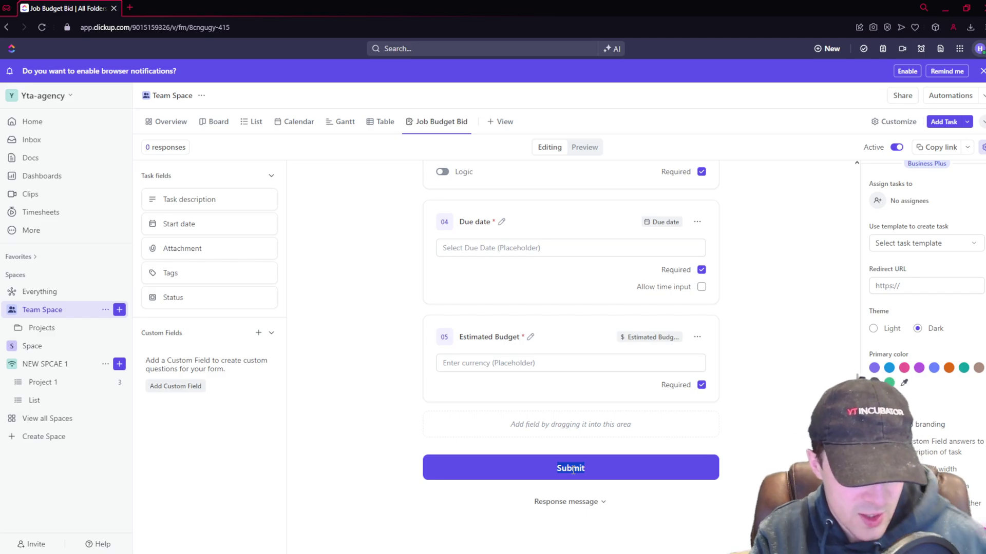
{"action": "type", "text": "s"}
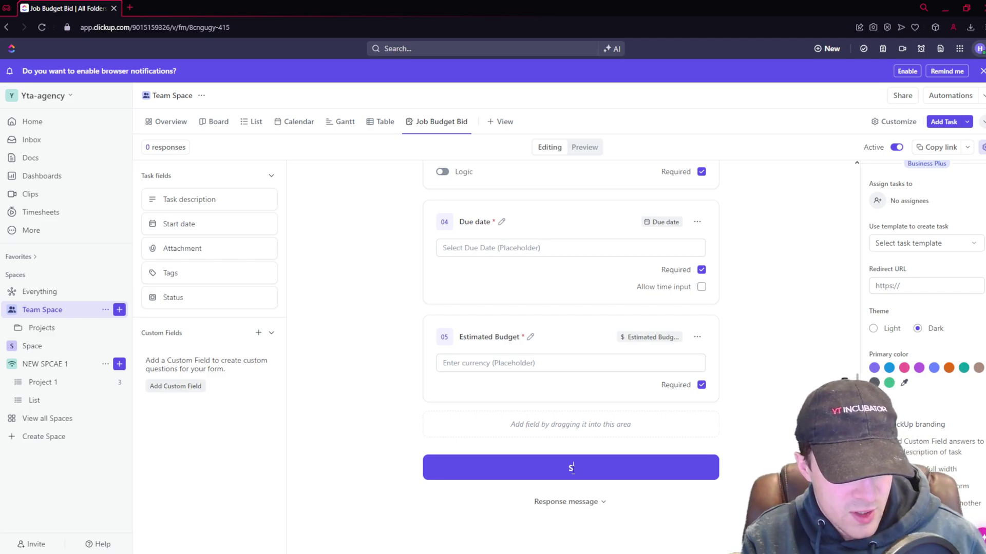
{"action": "type", "text": "ubmit Bid"}
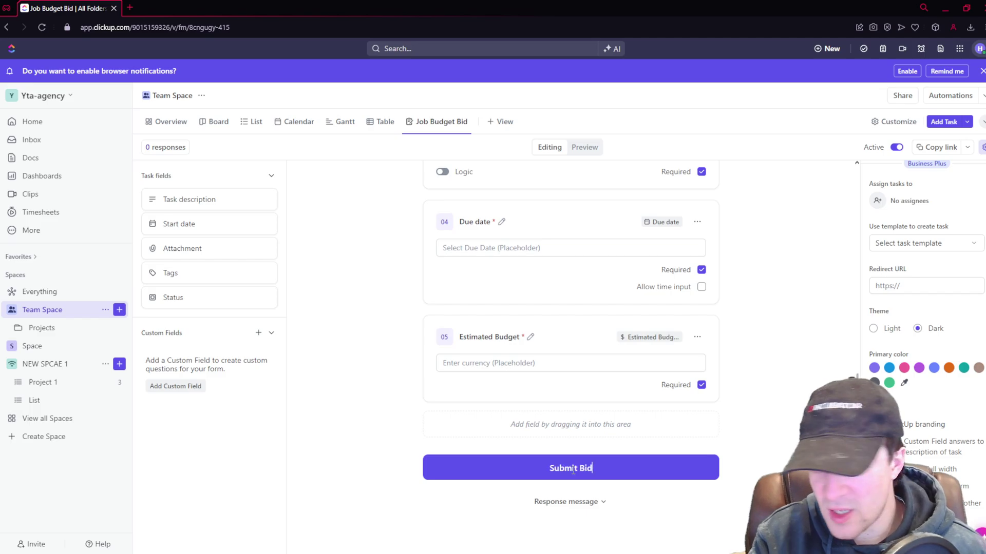
{"action": "key", "text": "ctrl+a"}
{"action": "type", "text": "Reqau"}
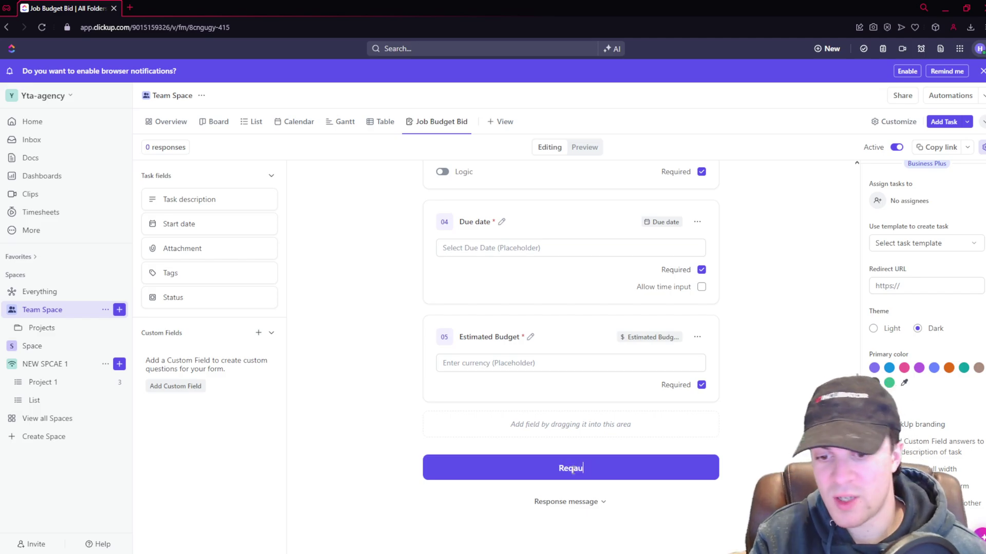
{"action": "key", "text": "BackSpace"}
{"action": "key", "text": "BackSpace"}
{"action": "type", "text": "uest"}
{"action": "key", "text": "ctrl+a"}
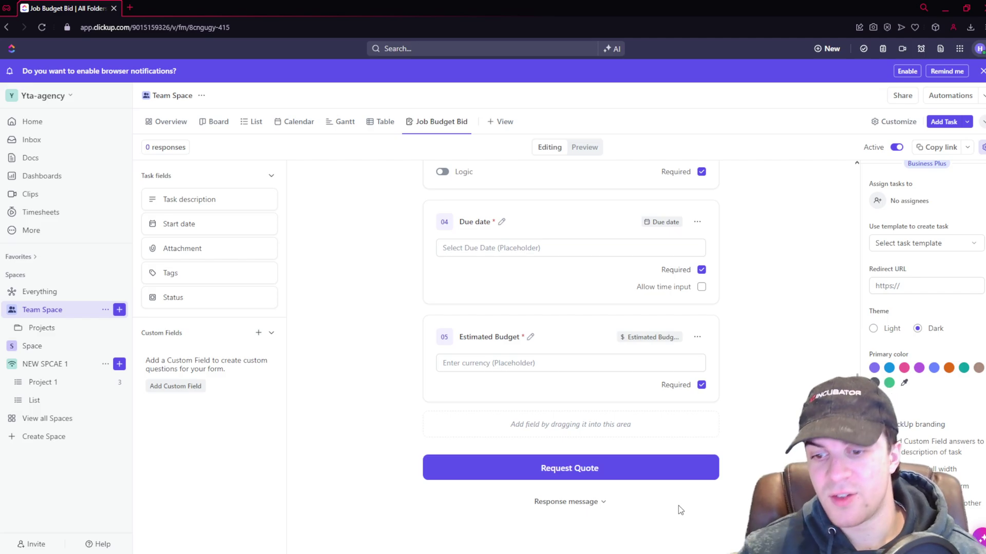
Open the Response message settings and close the resulting upgrade prompt.
{"action": "left_click", "coordinate": [601, 501]}
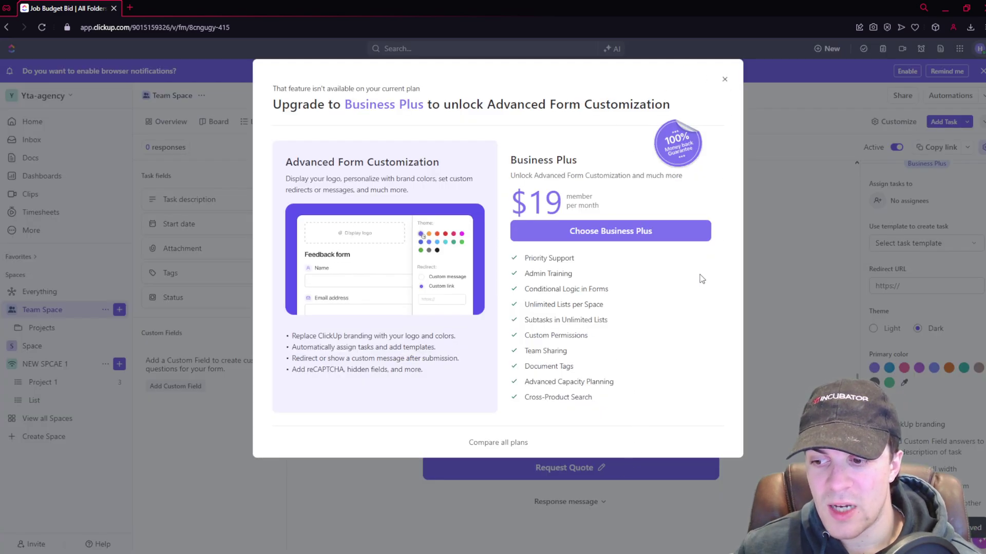
{"action": "left_click", "coordinate": [726, 80]}
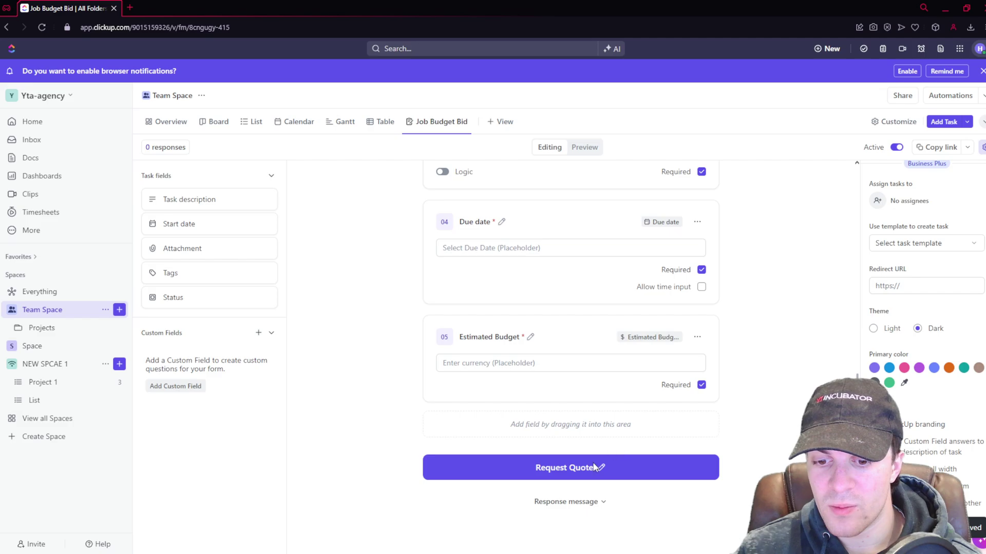
{"action": "scroll", "coordinate": [711, 242], "scroll_direction": "up", "scroll_amount": 10}
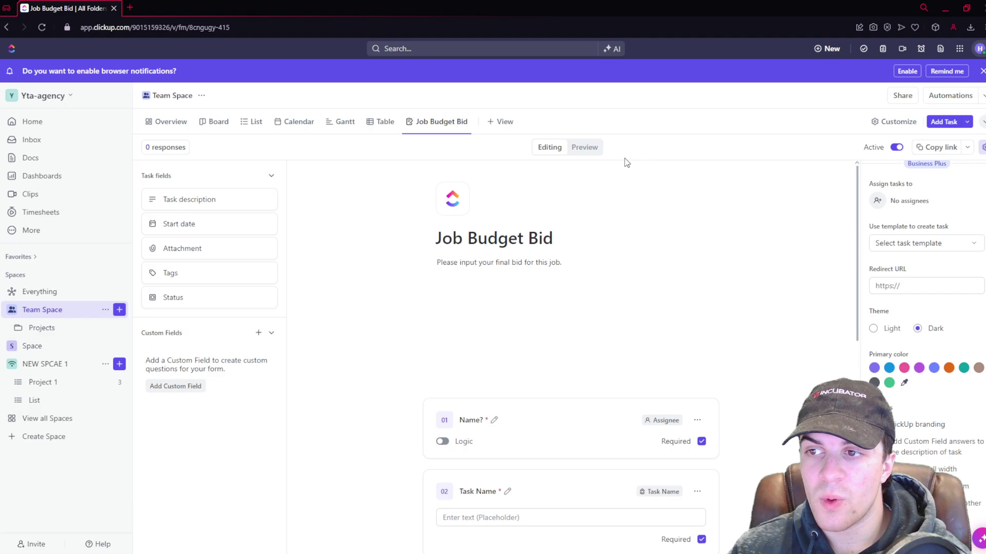
{"action": "left_click", "coordinate": [585, 148]}
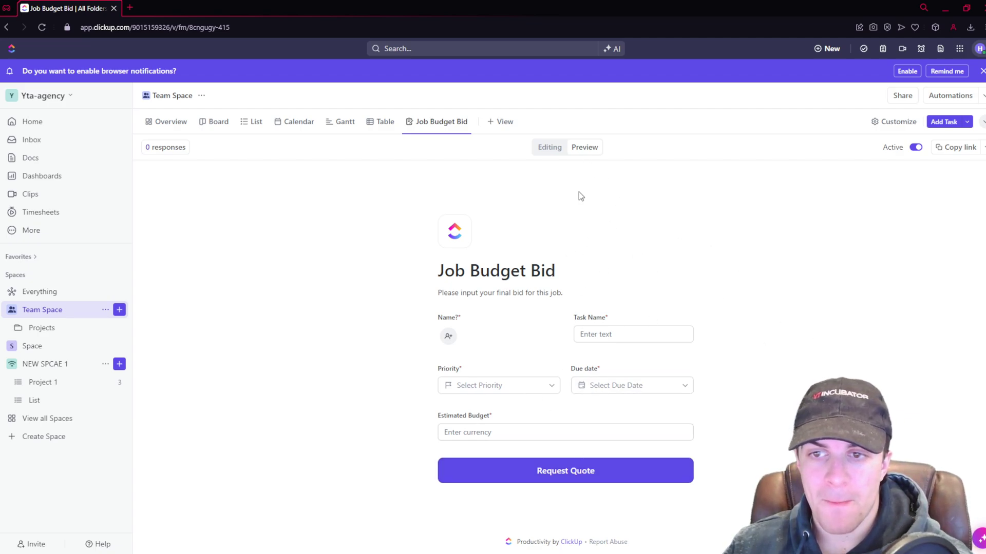
Return to the form editor and start a new field in the custom field manager.
{"action": "left_click", "coordinate": [554, 149]}
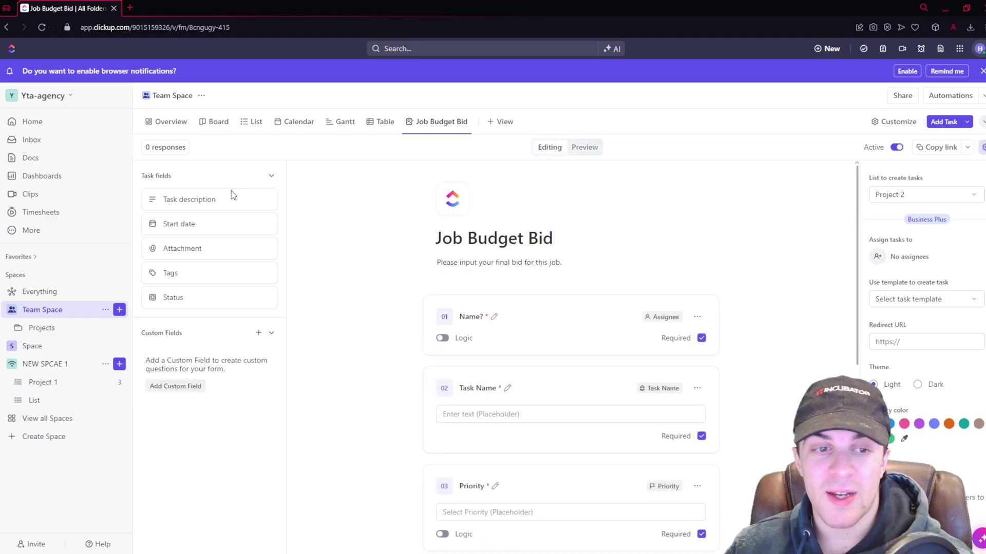
{"action": "left_click", "coordinate": [195, 386]}
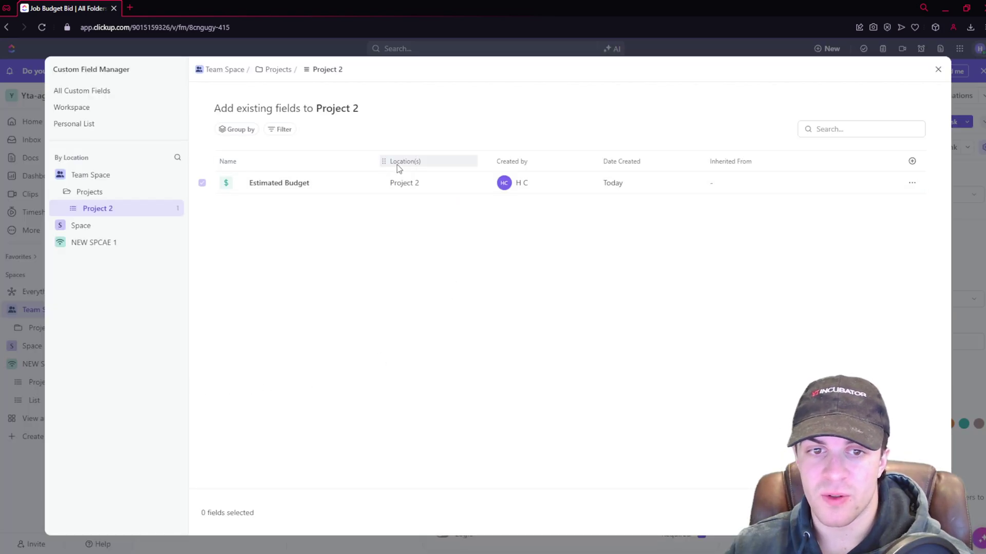
{"action": "left_click", "coordinate": [913, 162]}
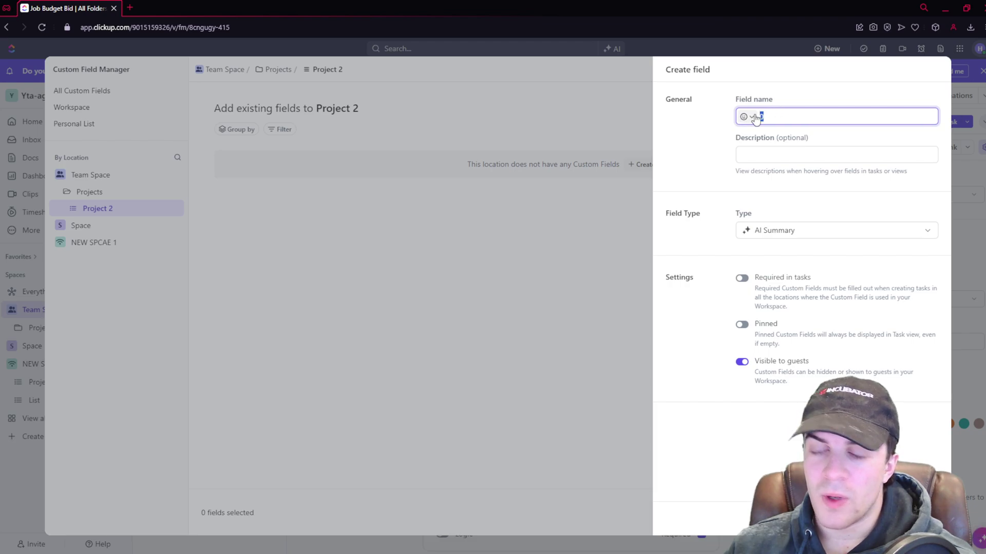
{"action": "triple_click", "coordinate": [688, 212]}
Set the field type to Location, name it 'Location' and save it.
{"action": "left_click", "coordinate": [843, 231]}
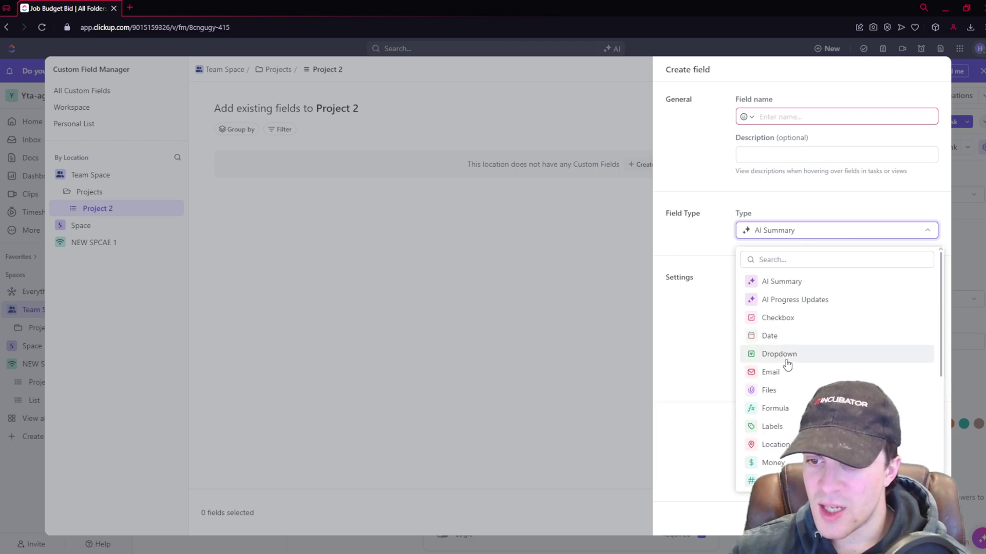
{"action": "scroll", "coordinate": [786, 363], "scroll_direction": "down", "scroll_amount": 1}
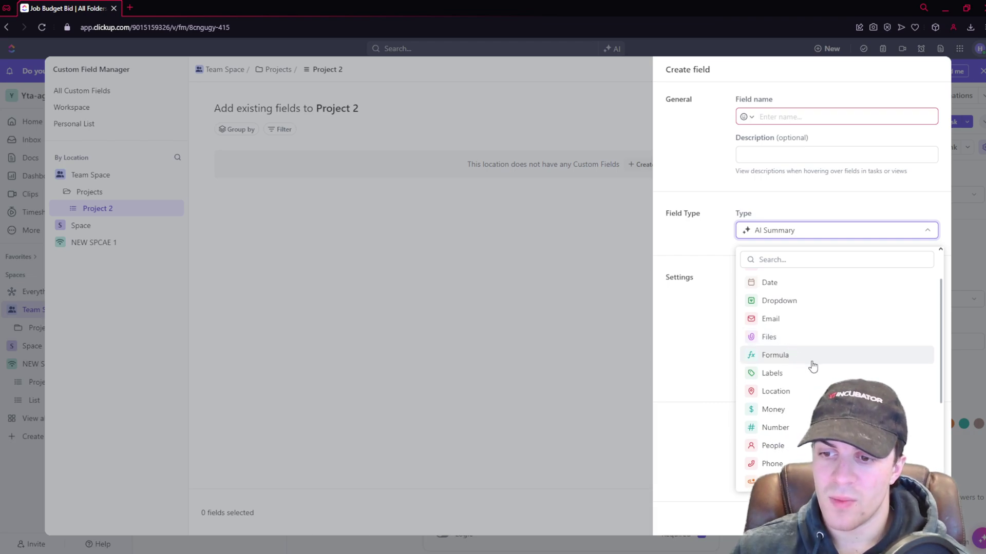
{"action": "scroll", "coordinate": [794, 354], "scroll_direction": "down", "scroll_amount": 1}
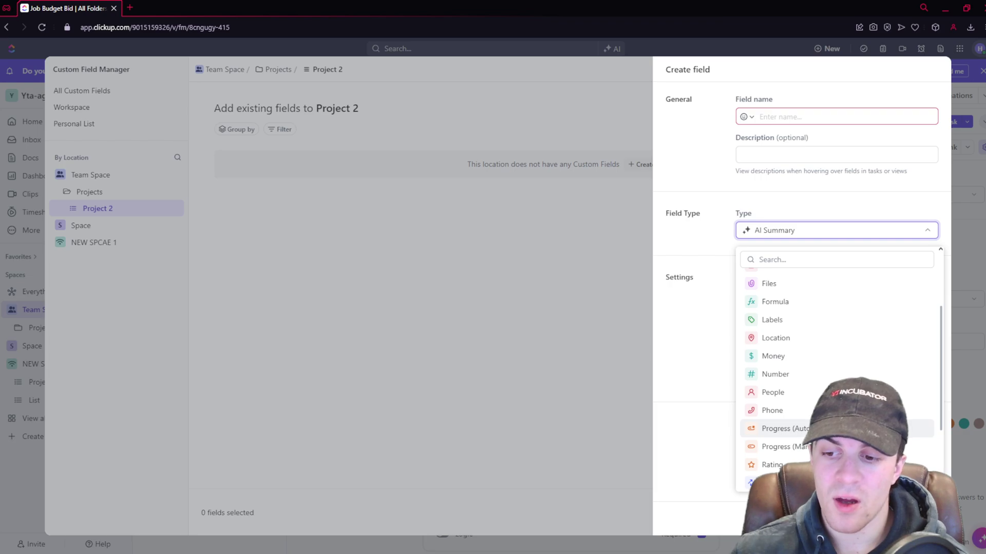
{"action": "scroll", "coordinate": [837, 428], "scroll_direction": "down", "scroll_amount": 1}
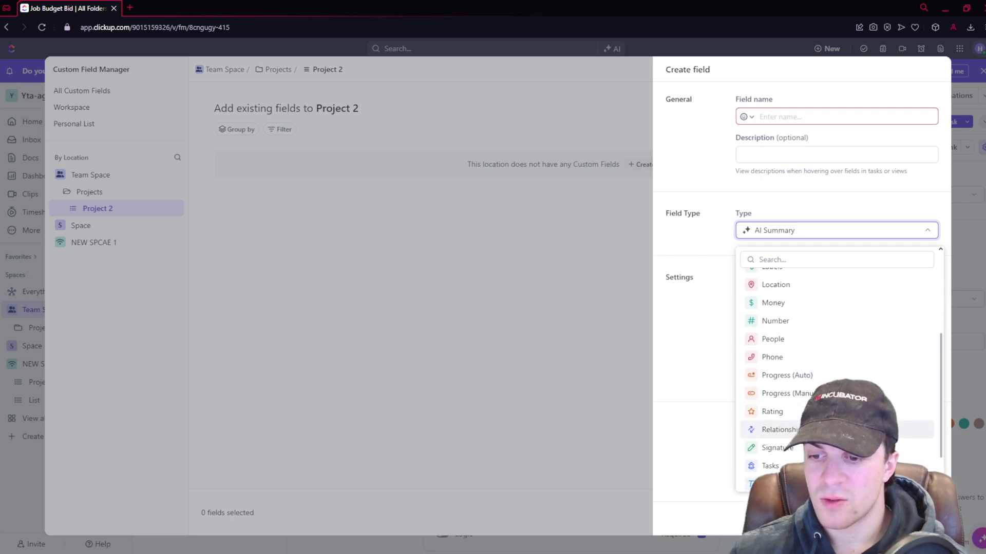
{"action": "scroll", "coordinate": [801, 426], "scroll_direction": "down", "scroll_amount": 1}
{"action": "scroll", "coordinate": [797, 426], "scroll_direction": "down", "scroll_amount": 1}
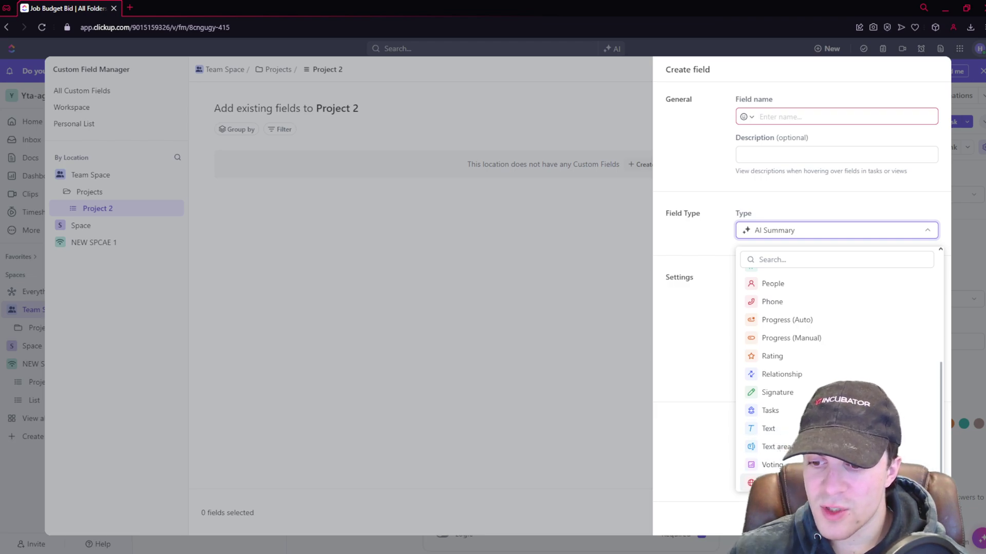
{"action": "scroll", "coordinate": [796, 449], "scroll_direction": "up", "scroll_amount": 1}
{"action": "scroll", "coordinate": [786, 406], "scroll_direction": "up", "scroll_amount": 1}
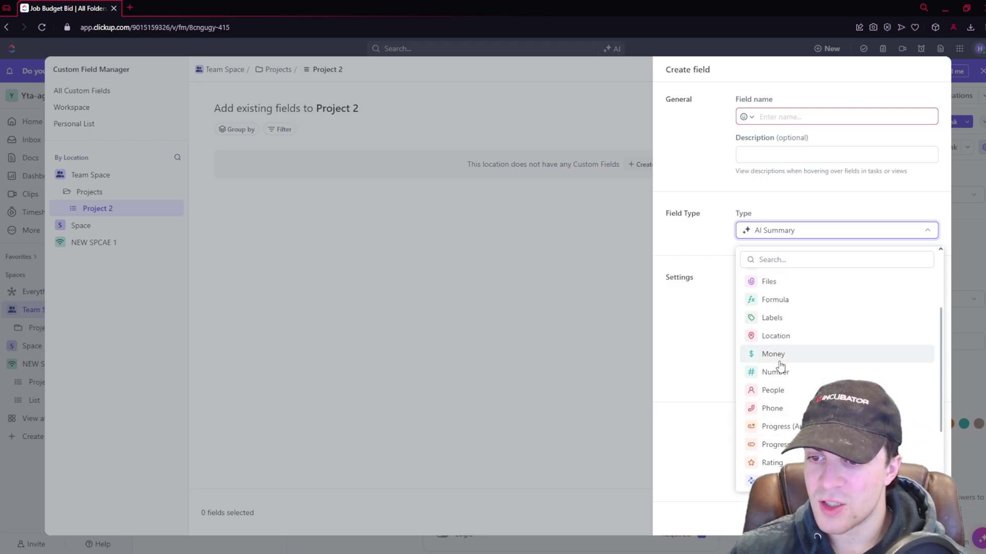
{"action": "left_click", "coordinate": [788, 336]}
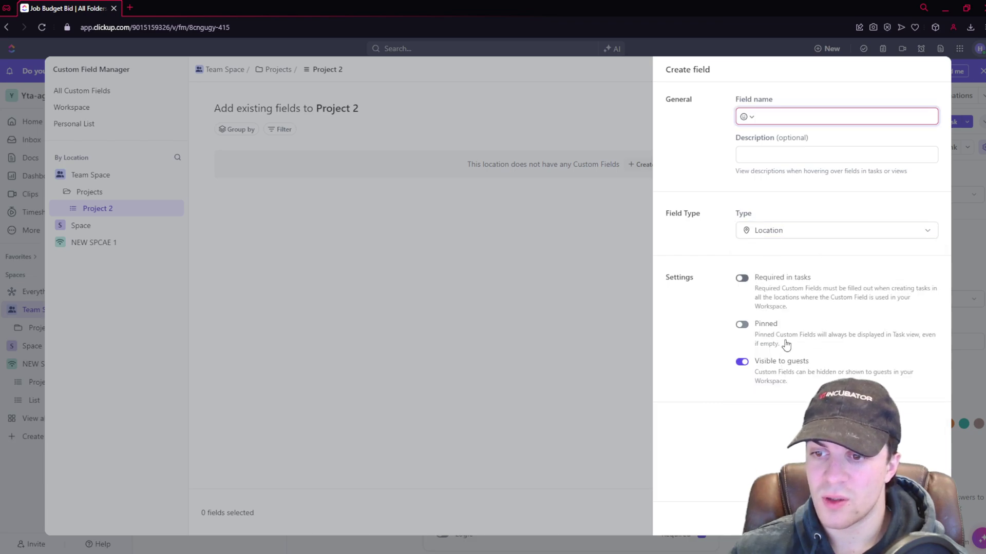
{"action": "type", "text": "Location"}
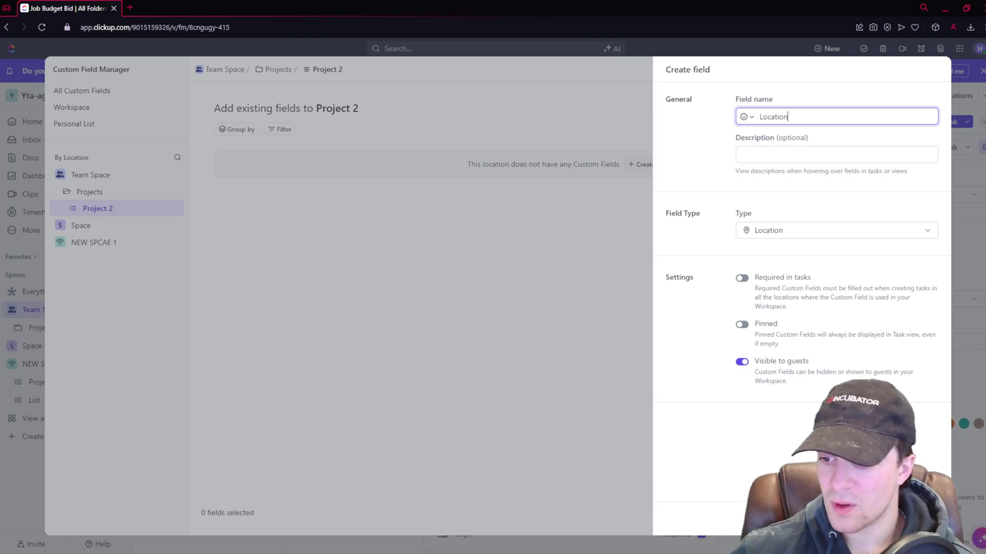
{"action": "key", "text": "Return"}
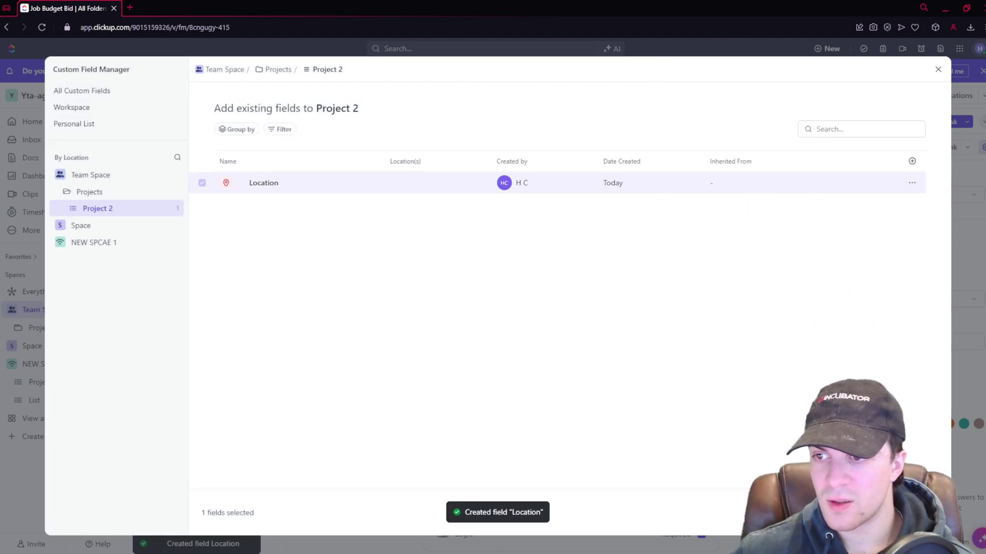
Add the Location field to the form with 'London' as its placeholder.
{"action": "scroll", "coordinate": [631, 341], "scroll_direction": "down", "scroll_amount": 5}
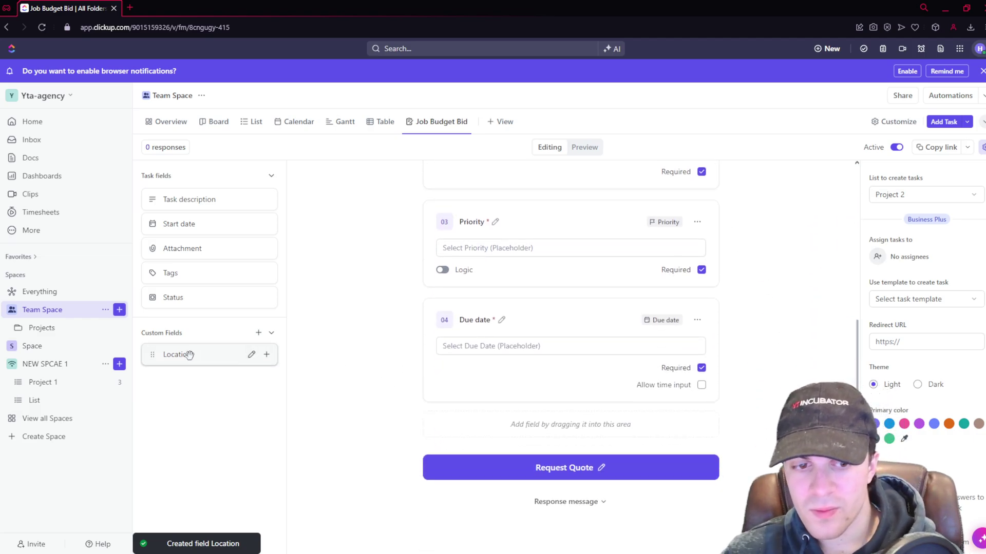
{"action": "left_click_drag", "start_coordinate": [190, 356], "coordinate": [540, 396]}
{"action": "scroll", "coordinate": [534, 385], "scroll_direction": "down", "scroll_amount": 2}
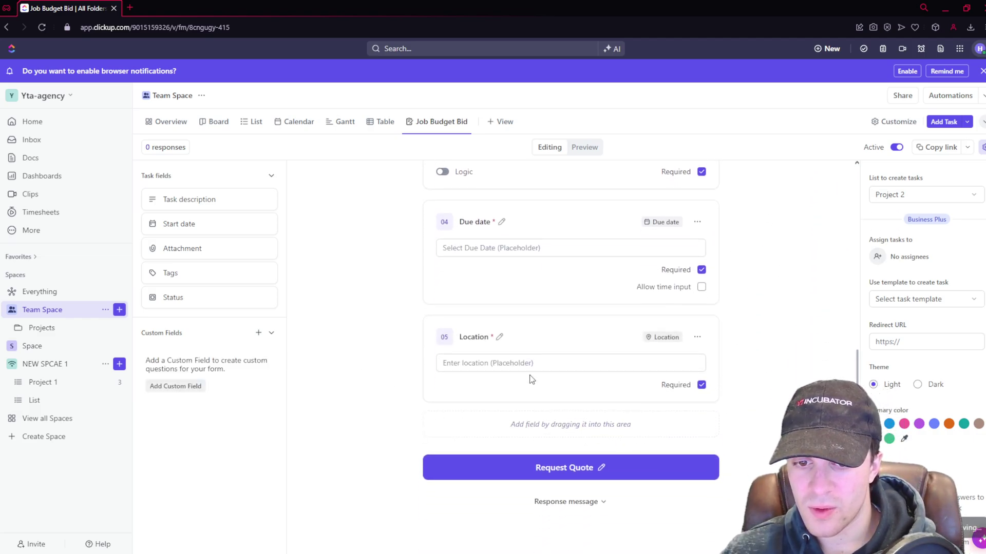
{"action": "left_click", "coordinate": [522, 363]}
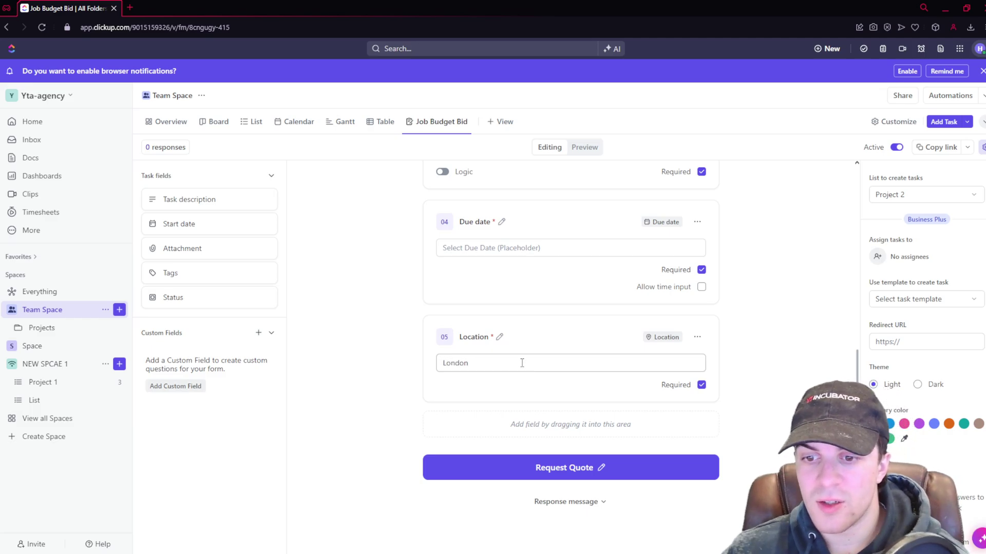
{"action": "type", "text": "London"}
{"action": "left_click", "coordinate": [606, 343]}
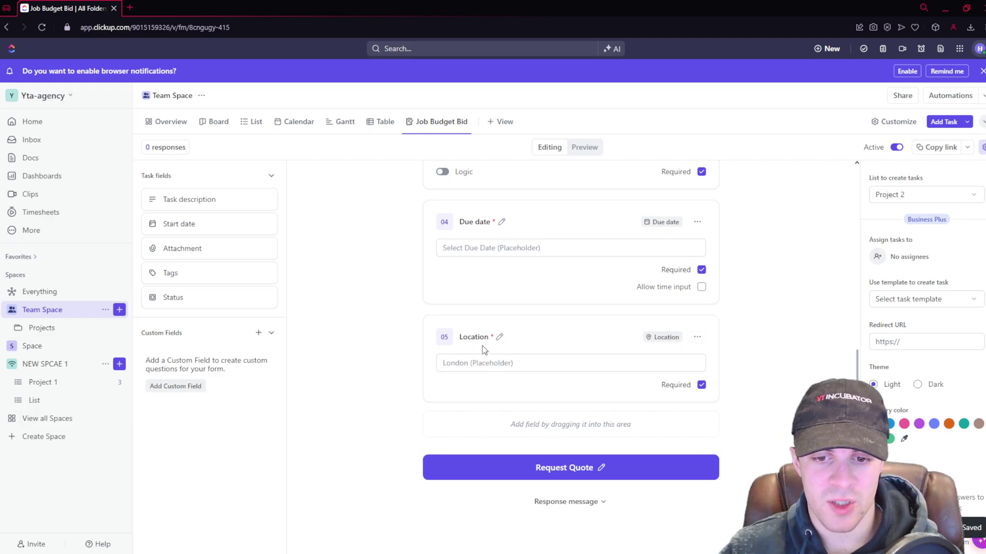
Create a Voting custom field named 'Vote' with a chosen emoji.
{"action": "left_click", "coordinate": [258, 332]}
{"action": "left_click", "coordinate": [201, 357]}
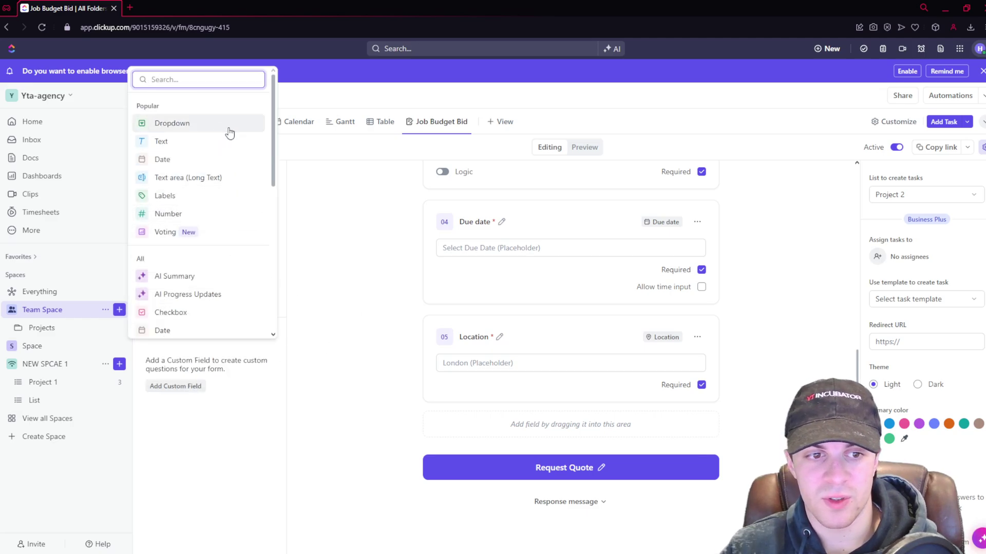
{"action": "left_click", "coordinate": [182, 232]}
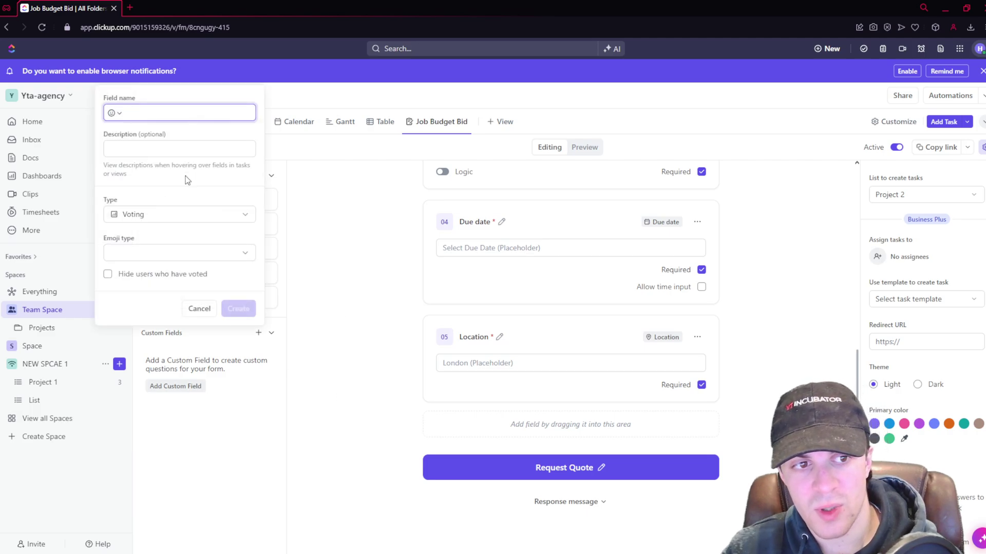
{"action": "type", "text": "Vote"}
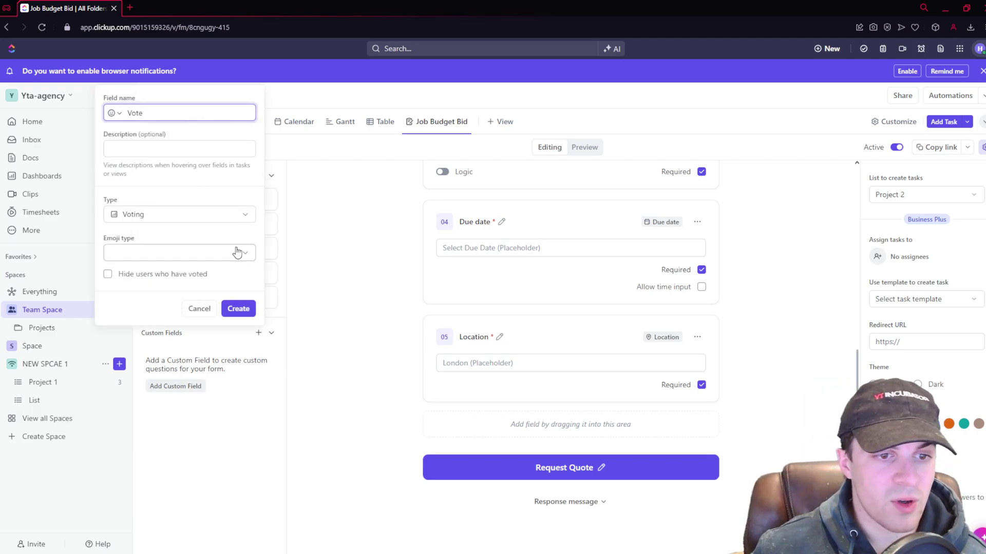
{"action": "left_click", "coordinate": [235, 251]}
{"action": "left_click", "coordinate": [116, 340]}
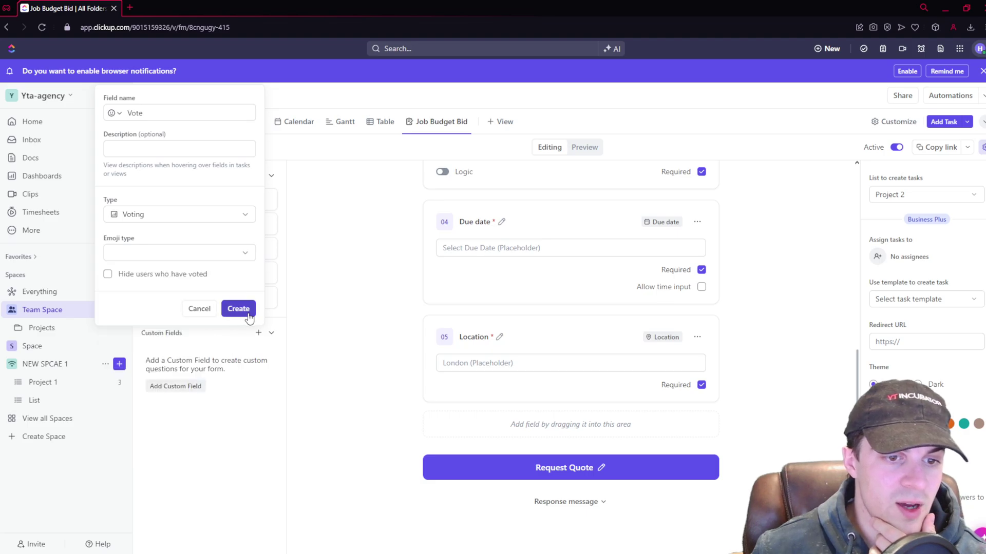
{"action": "left_click", "coordinate": [241, 311]}
Add Vote to the form as field 05 with 5 as its placeholder.
{"action": "left_click_drag", "start_coordinate": [185, 355], "coordinate": [570, 349]}
{"action": "left_click", "coordinate": [581, 363]}
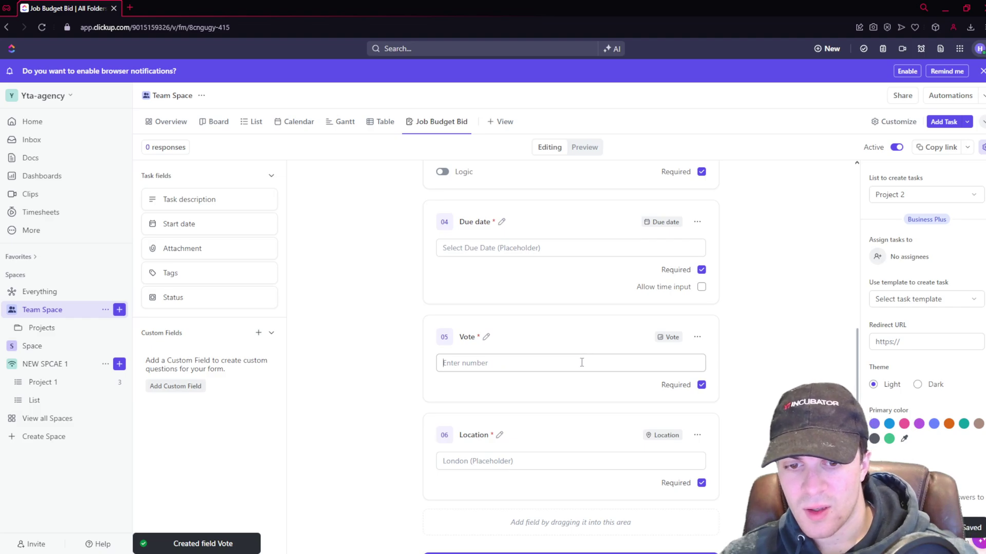
{"action": "left_click", "coordinate": [452, 365]}
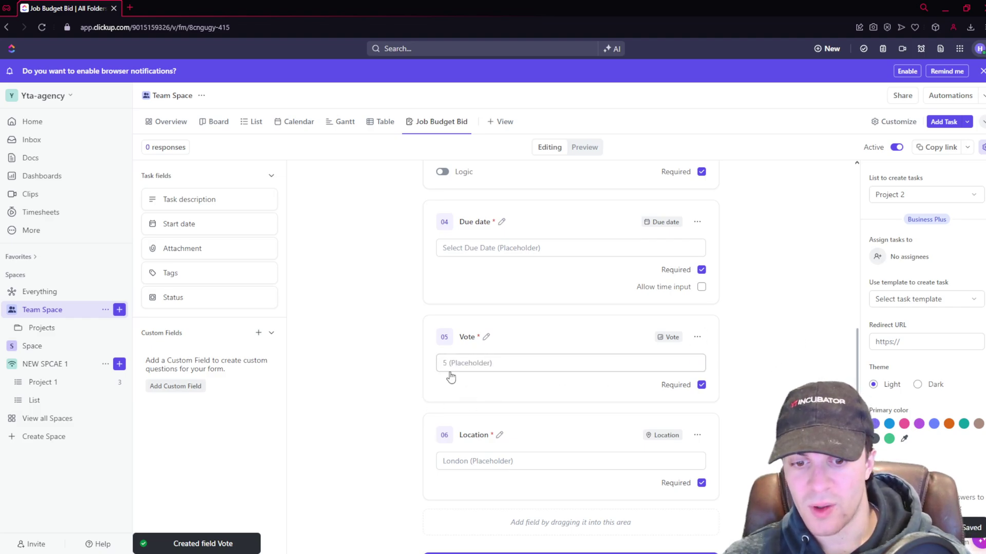
{"action": "type", "text": "5"}
{"action": "left_click", "coordinate": [777, 305]}
Preview the form and leave Location empty to see its required-field error.
{"action": "left_click", "coordinate": [593, 150]}
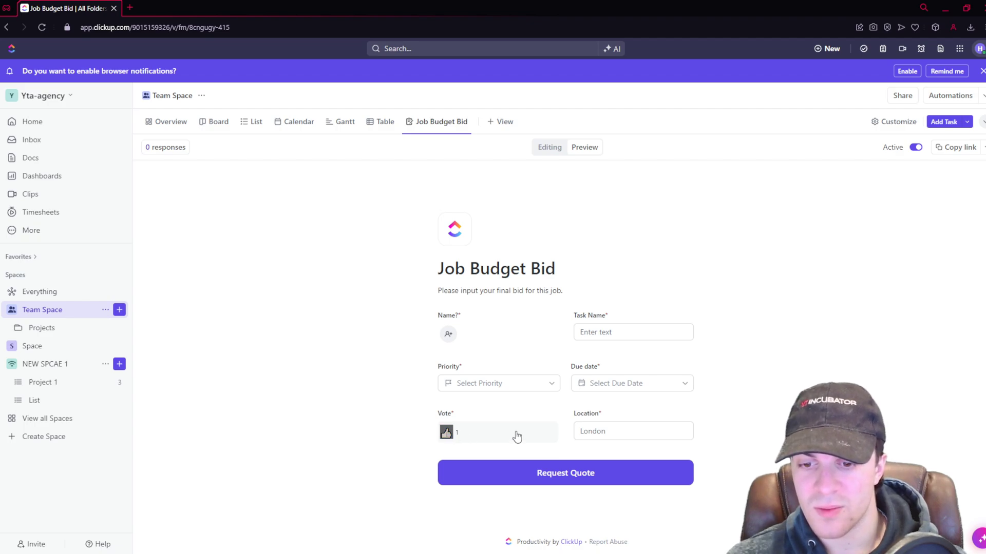
{"action": "left_click", "coordinate": [587, 431]}
{"action": "left_click", "coordinate": [547, 427]}
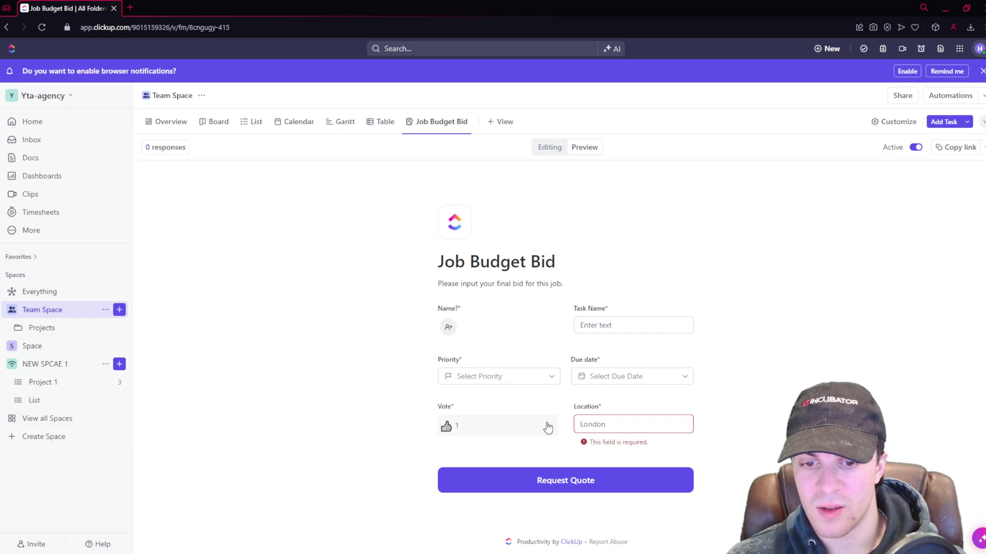
Back in the editor, replace the Location placeholder 'London' with 'Enter Your City'.
{"action": "left_click", "coordinate": [549, 147]}
{"action": "scroll", "coordinate": [423, 391], "scroll_direction": "down", "scroll_amount": 8}
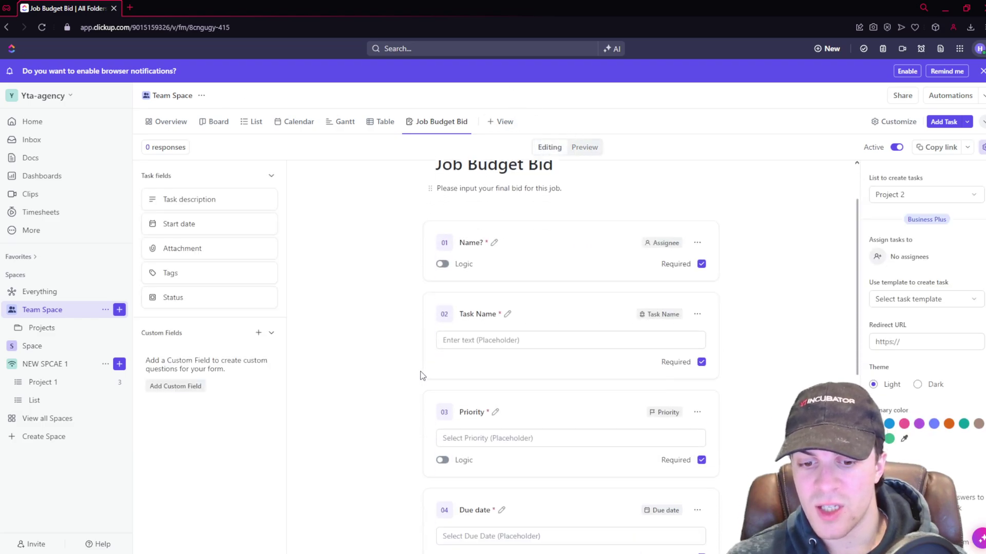
{"action": "left_click", "coordinate": [482, 454]}
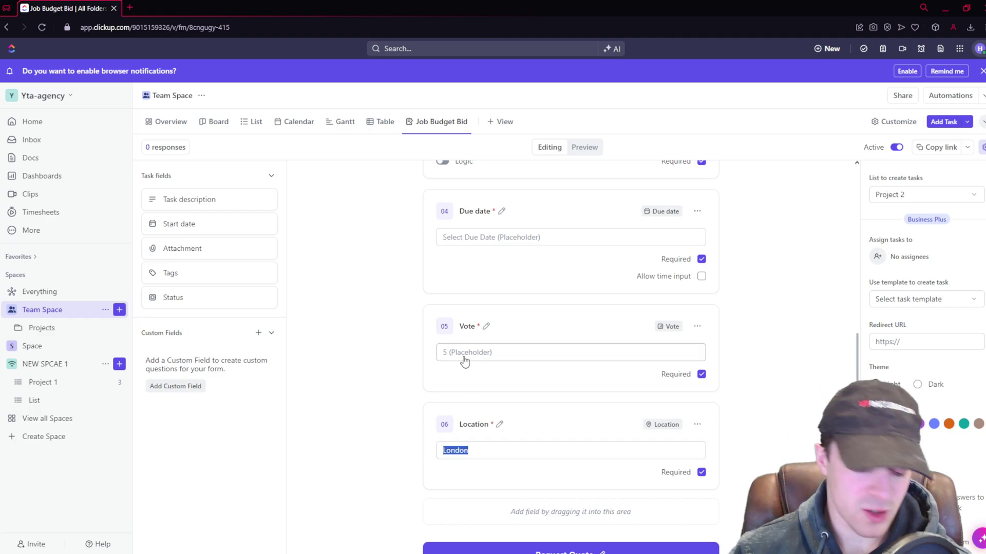
{"action": "type", "text": "Enter Your City"}
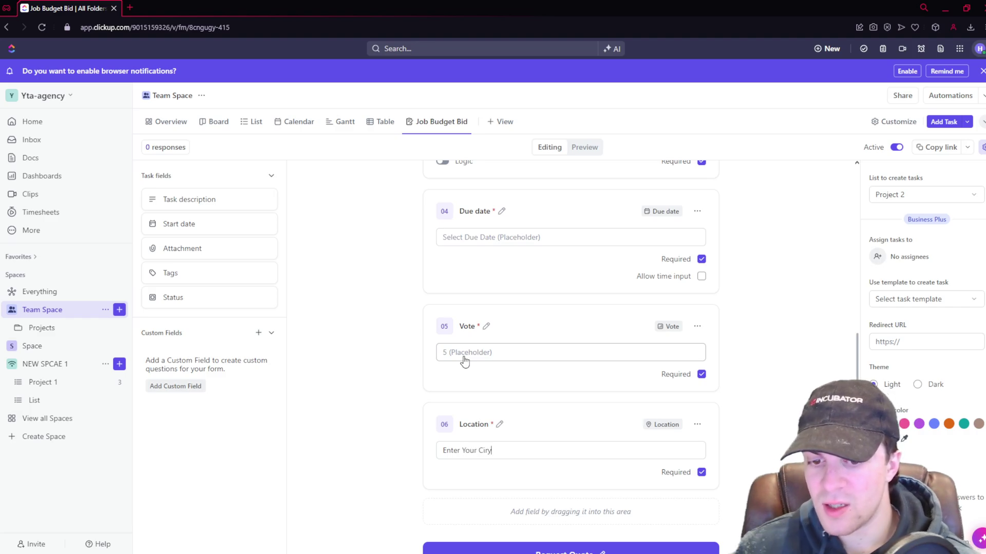
Preview the new Location placeholder, try the due date picker and Vote, then resume editing.
{"action": "left_click", "coordinate": [583, 148]}
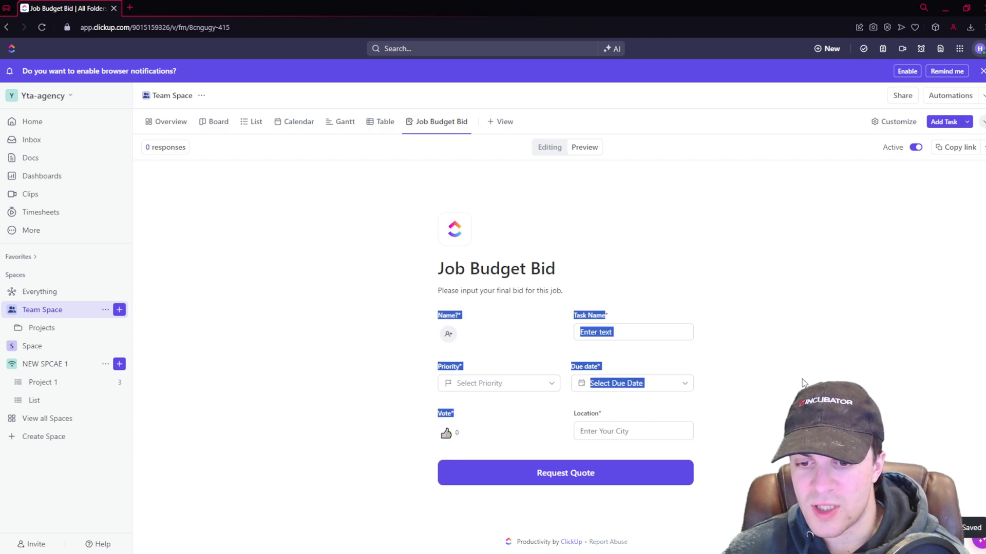
{"action": "left_click", "coordinate": [644, 430]}
{"action": "left_click", "coordinate": [685, 383]}
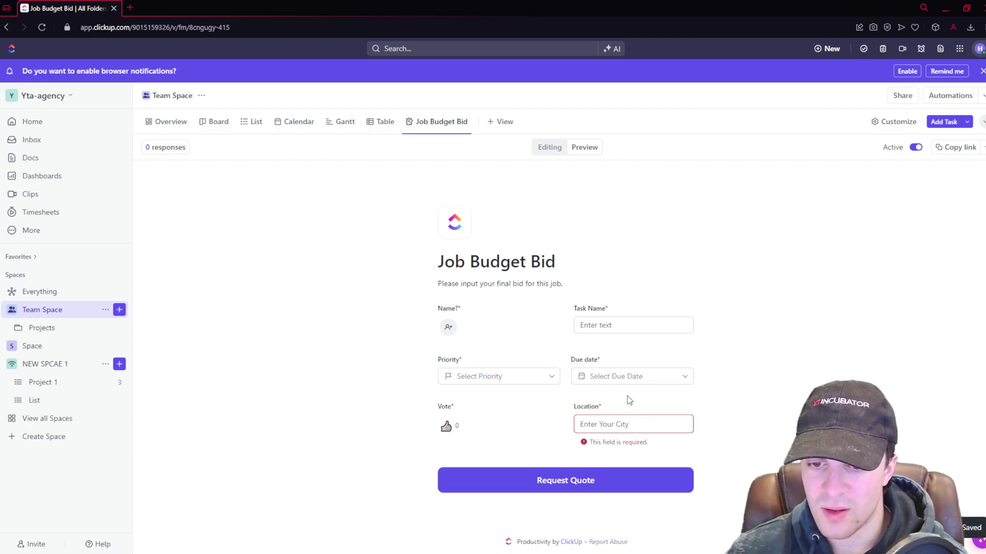
{"action": "left_click", "coordinate": [657, 369]}
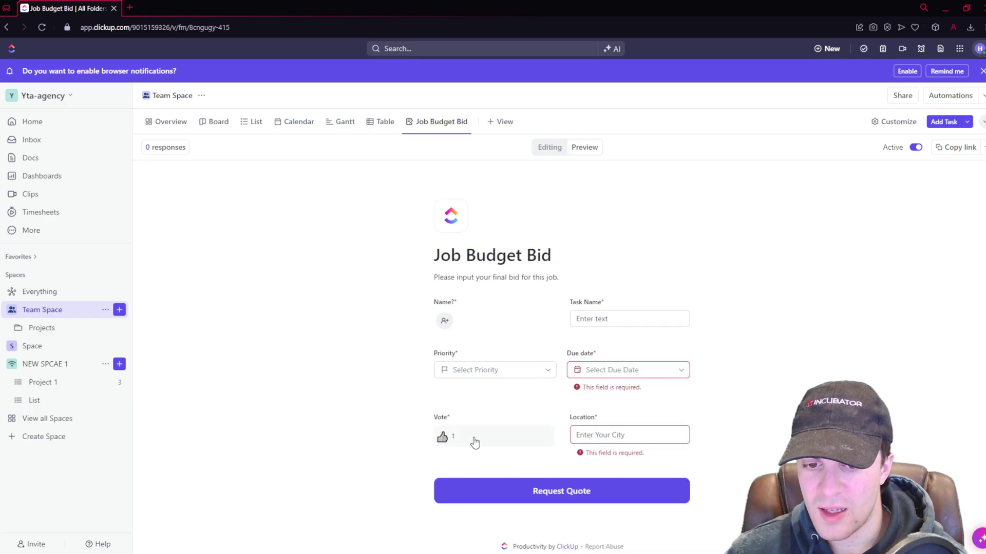
{"action": "double_click", "coordinate": [445, 438]}
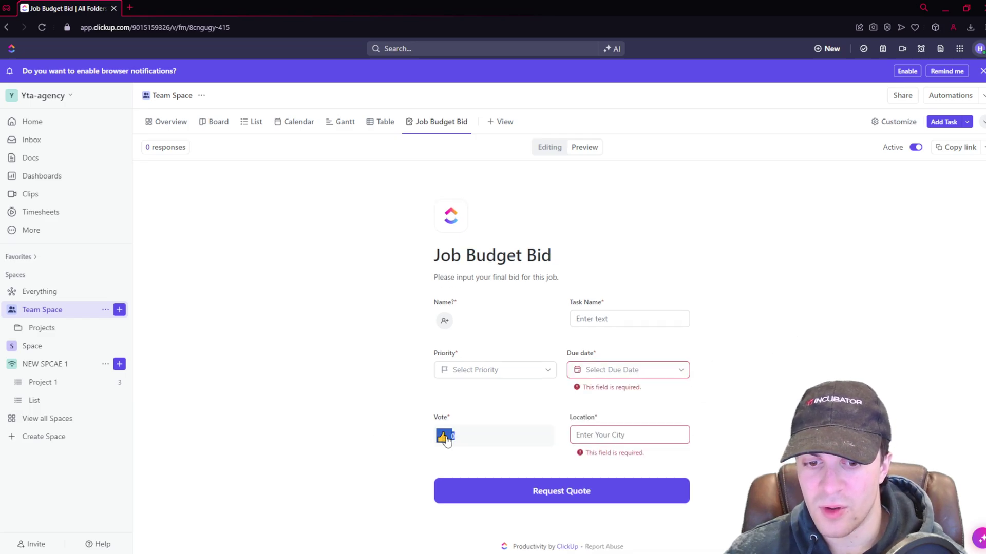
{"action": "left_click", "coordinate": [553, 153]}
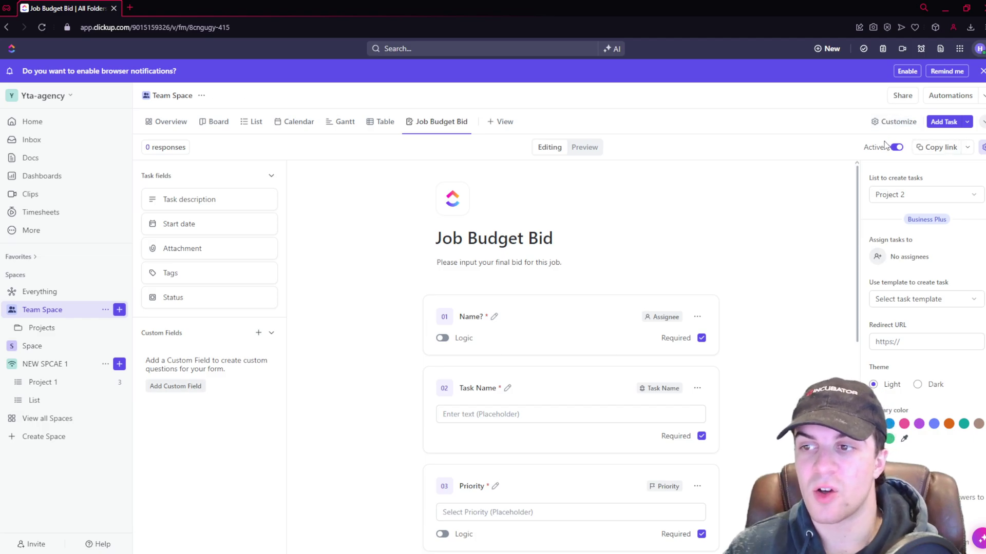
Copy the form's share link and open Project 2, where responses are collected.
{"action": "left_click", "coordinate": [951, 147]}
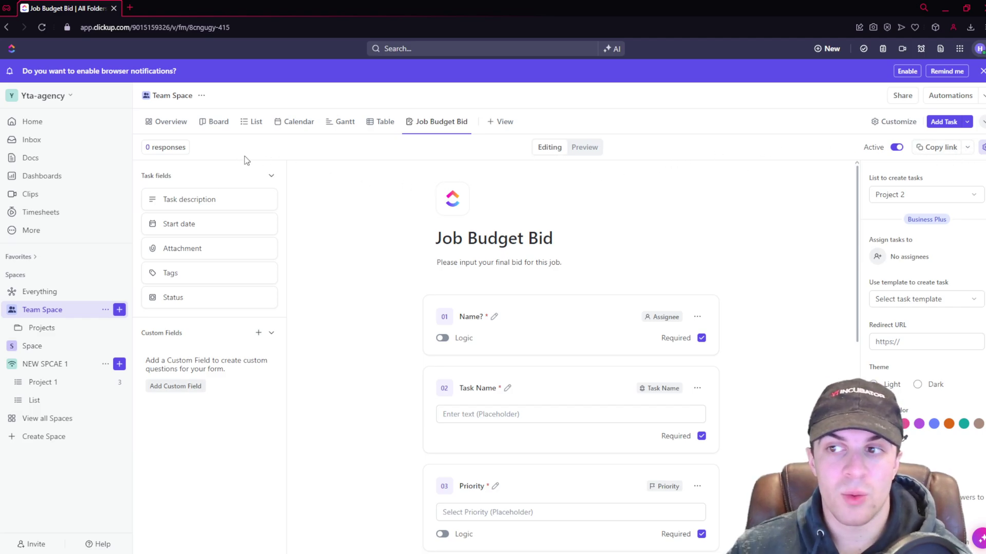
{"action": "left_click", "coordinate": [165, 147]}
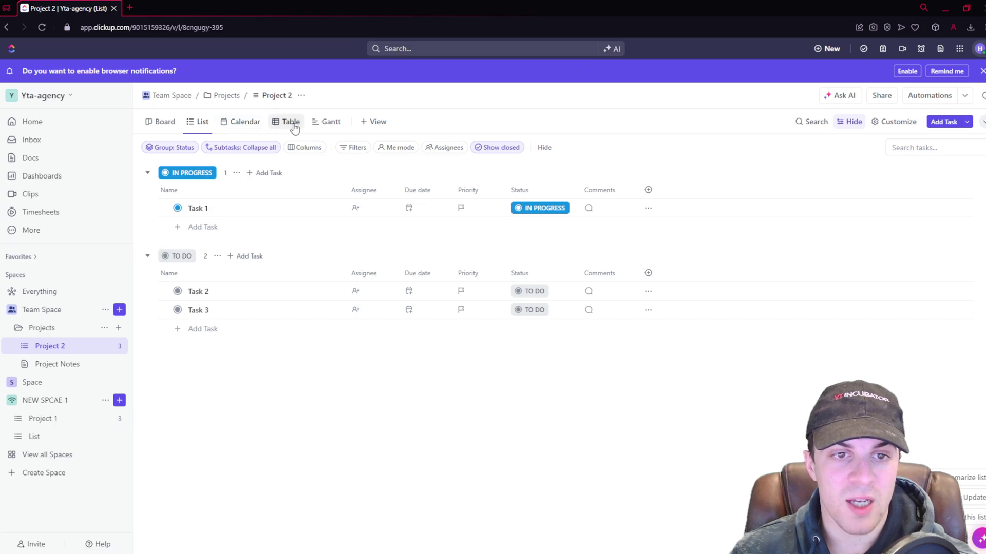
Look over Project 2 in Gantt and List views, then return to the Job Budget Bid form.
{"action": "left_click", "coordinate": [331, 125]}
{"action": "left_click", "coordinate": [183, 125]}
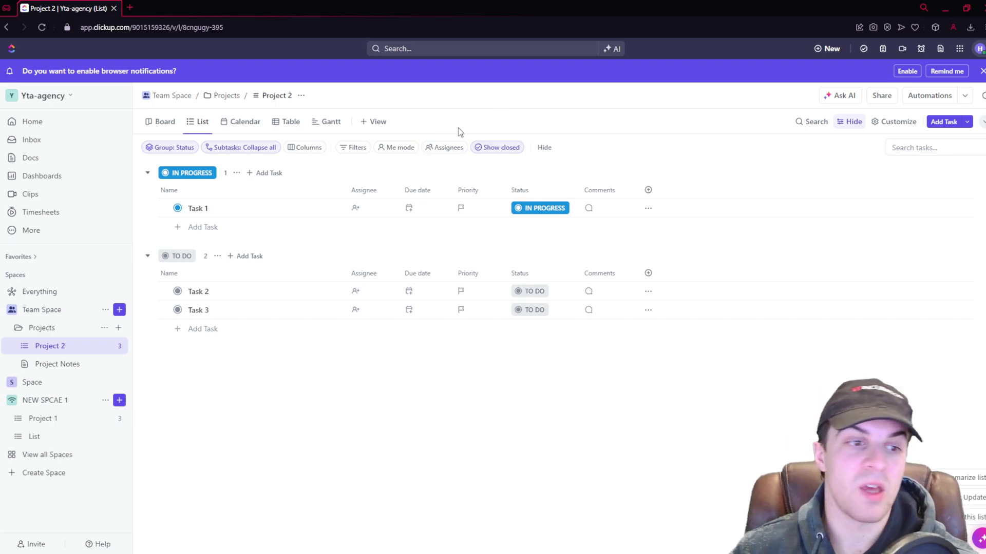
{"action": "left_click", "coordinate": [52, 310]}
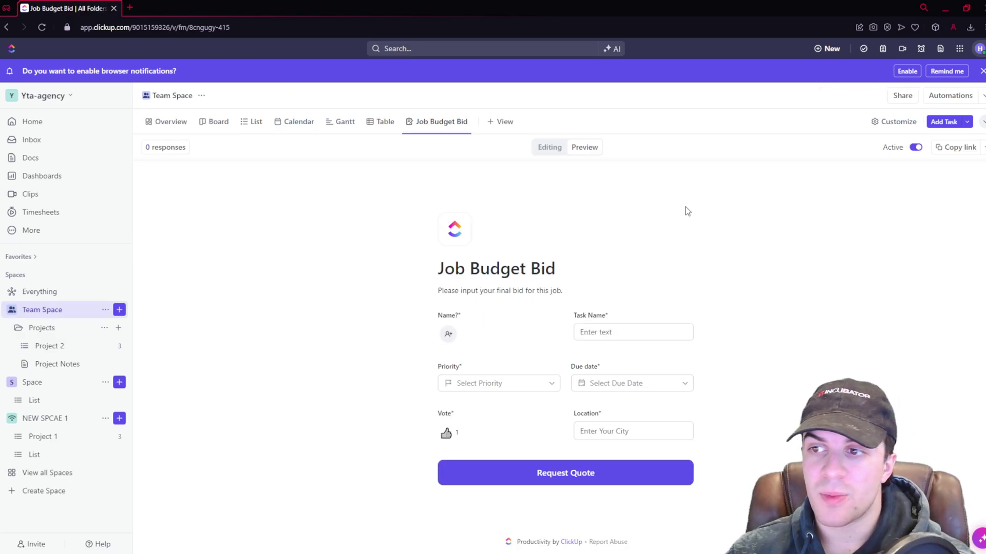
{"action": "left_click", "coordinate": [944, 95]}
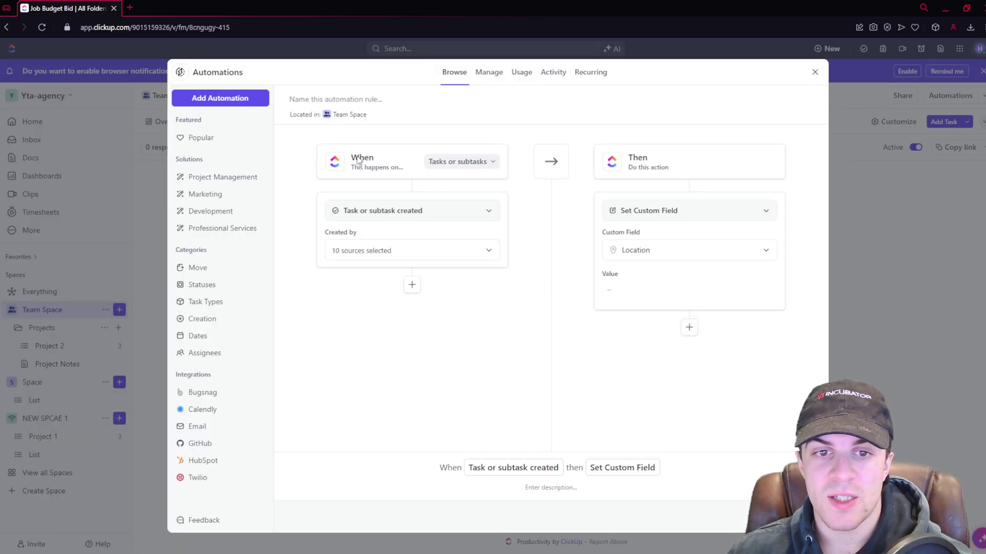
{"action": "left_click", "coordinate": [460, 161]}
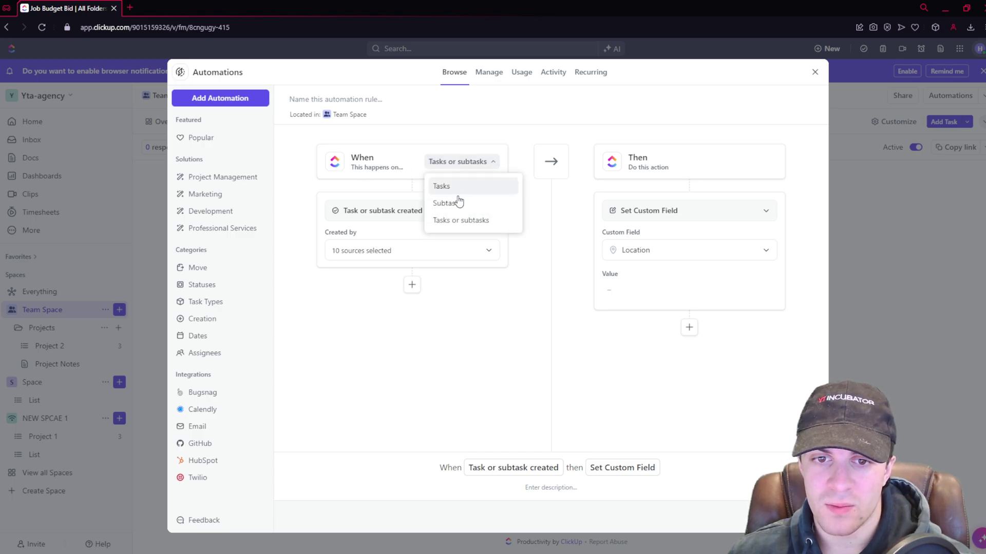
{"action": "left_click", "coordinate": [373, 260]}
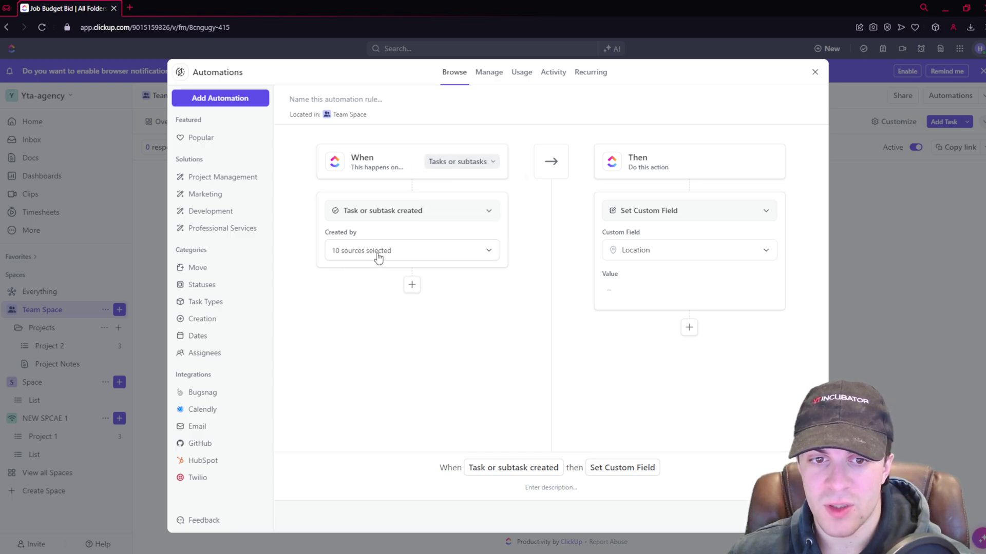
{"action": "left_click", "coordinate": [398, 260]}
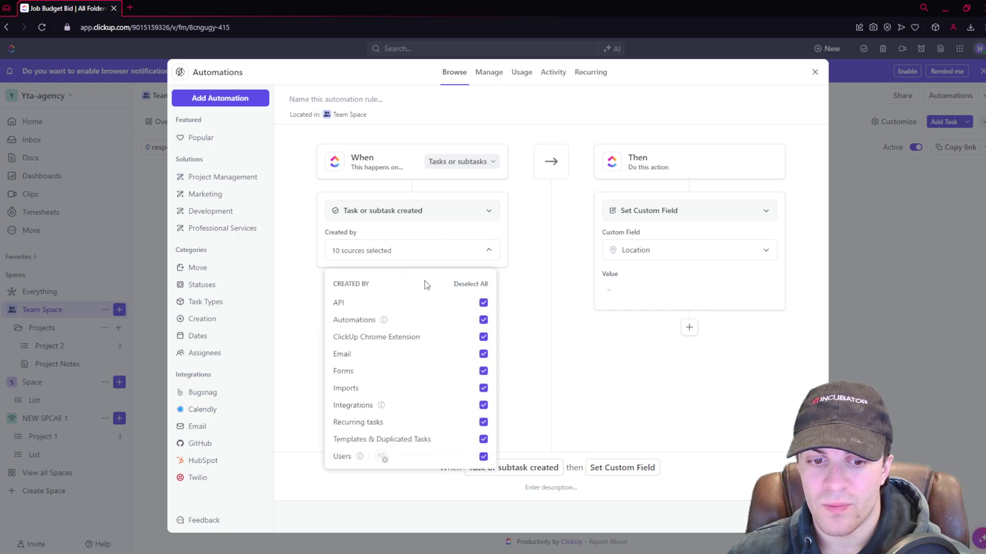
{"action": "left_click", "coordinate": [548, 256]}
{"action": "left_click", "coordinate": [457, 162]}
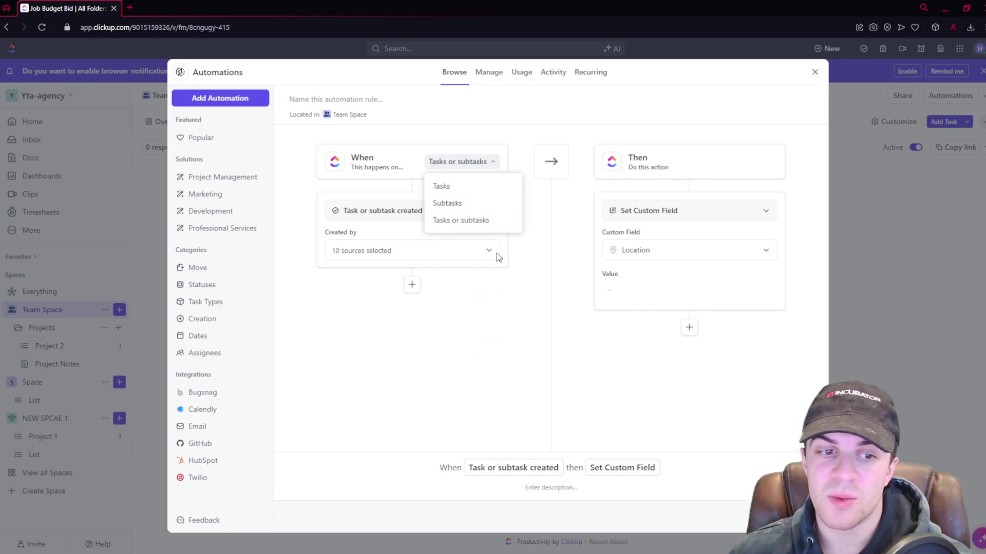
{"action": "left_click", "coordinate": [455, 322]}
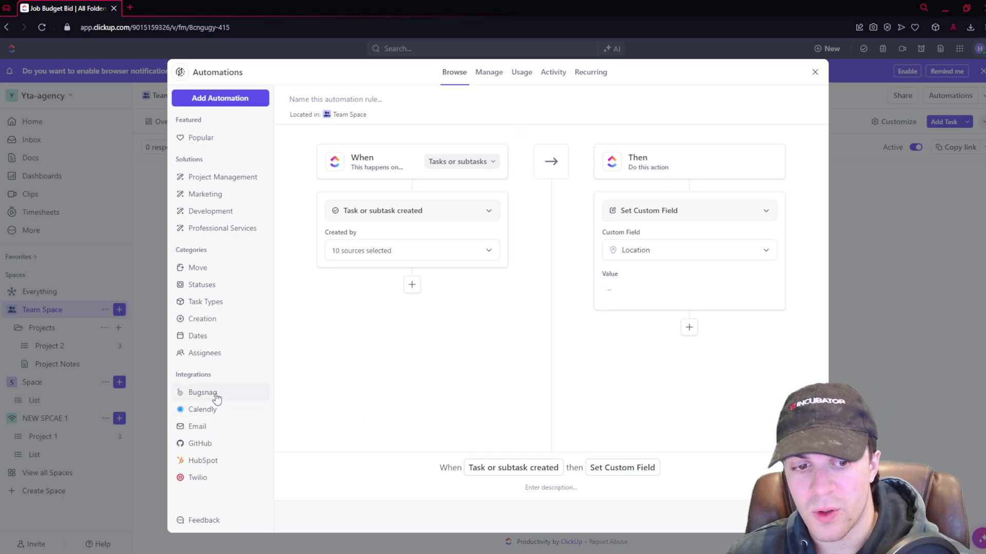
{"action": "left_click", "coordinate": [203, 392]}
{"action": "scroll", "coordinate": [220, 407], "scroll_direction": "down", "scroll_amount": 7}
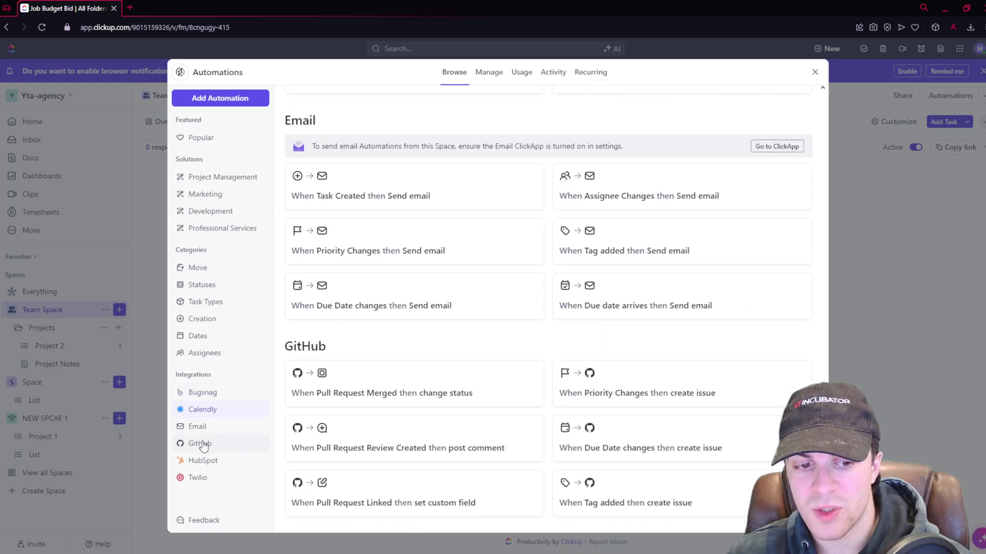
{"action": "scroll", "coordinate": [203, 445], "scroll_direction": "down", "scroll_amount": 8}
{"action": "scroll", "coordinate": [198, 442], "scroll_direction": "up", "scroll_amount": 5}
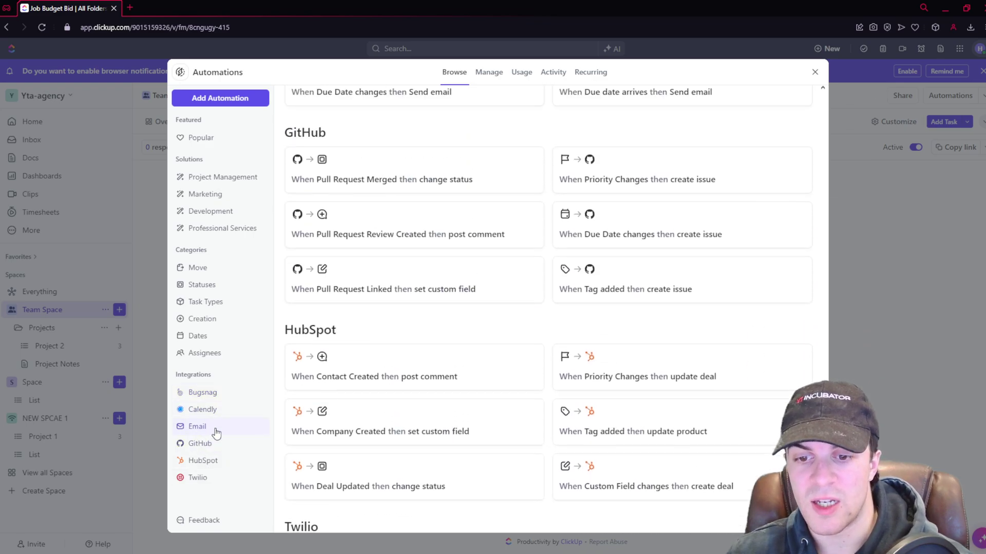
{"action": "left_click", "coordinate": [216, 430]}
{"action": "left_click", "coordinate": [815, 72]}
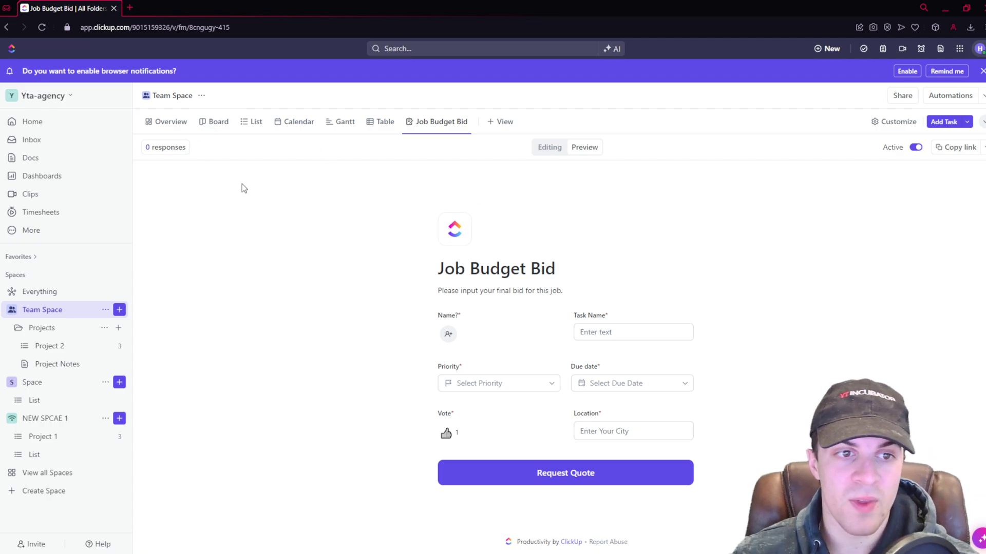
{"action": "left_click", "coordinate": [162, 123]}
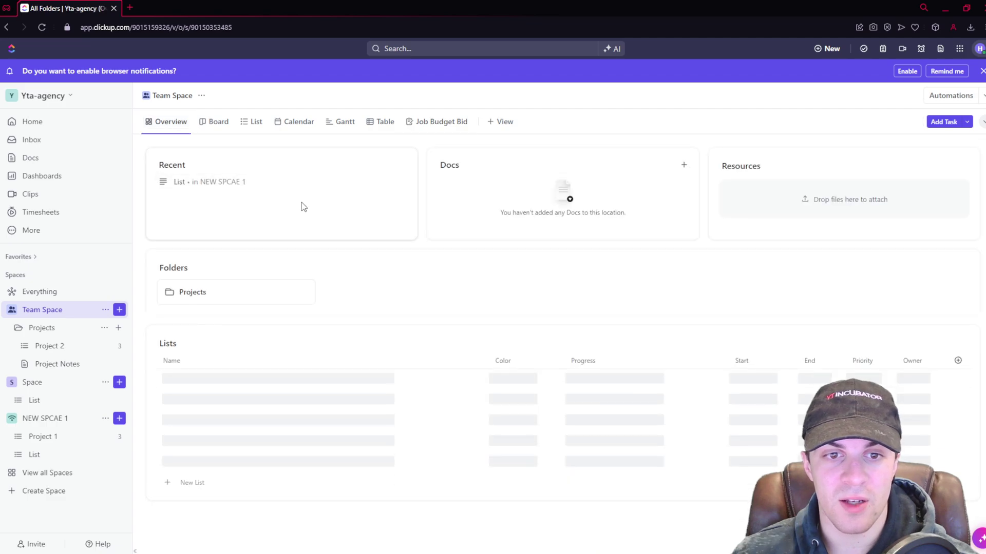
{"action": "left_click", "coordinate": [425, 128]}
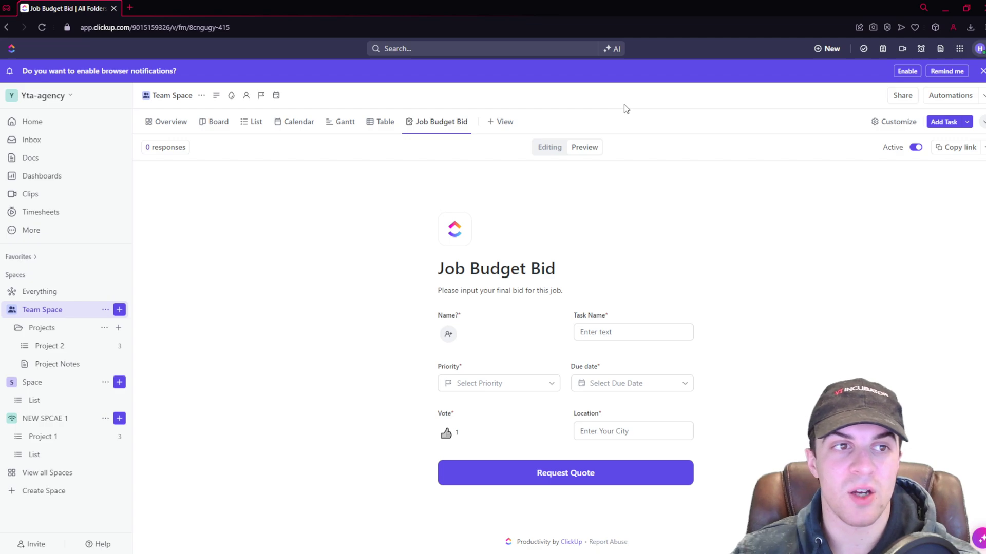